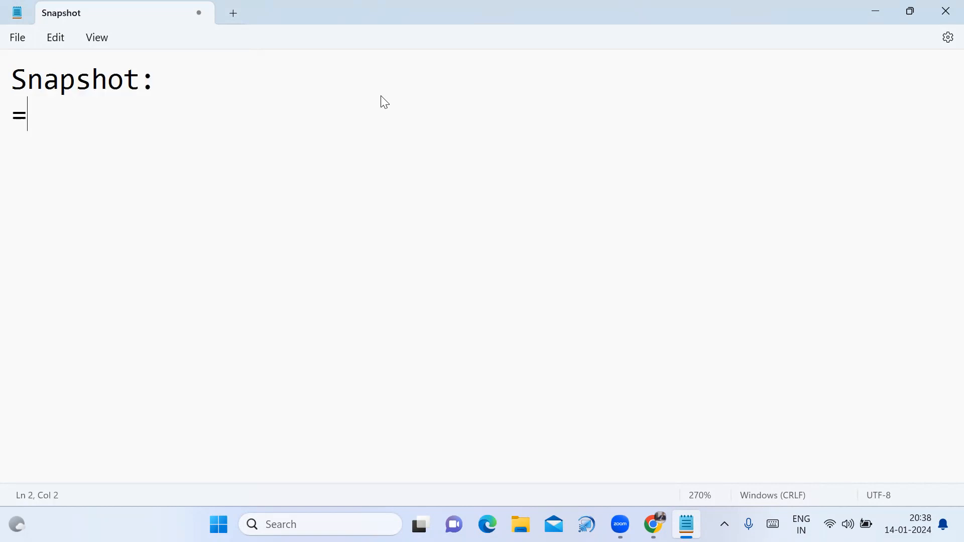
- Finish underlining the "Snapshot:" heading with equals signs and list "- Backup" and "- VM Issues" beneath it
{"action": "key", "text": "Return"}
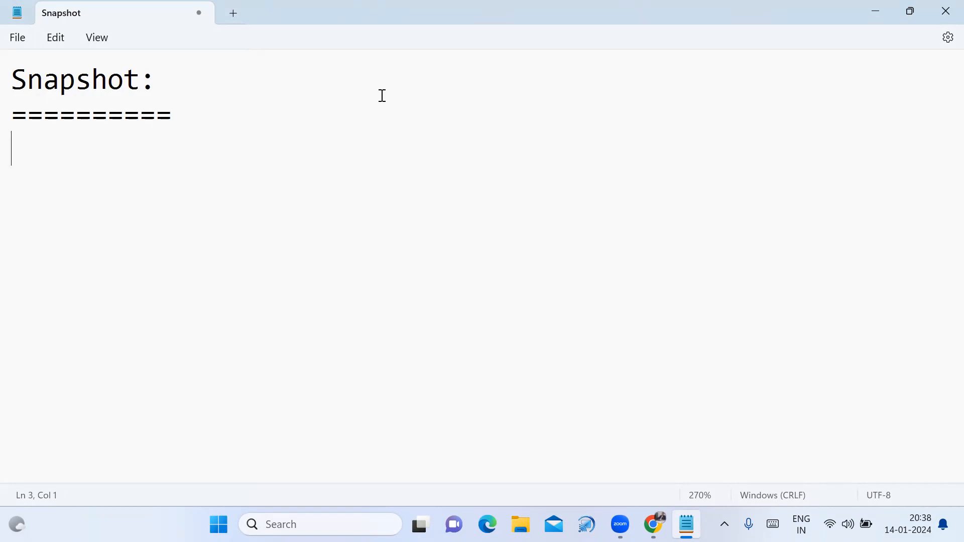
{"action": "type", "text": "- Backup"}
{"action": "key", "text": "Return"}
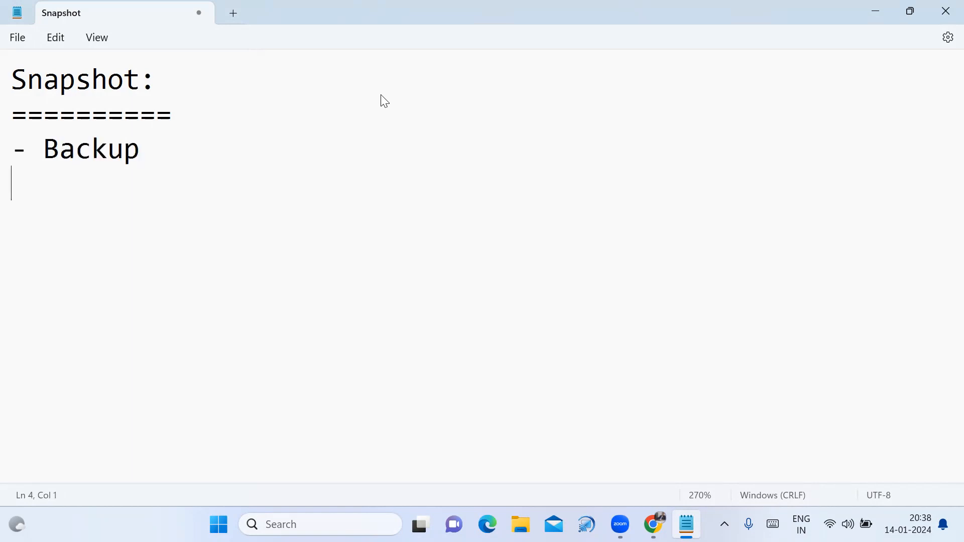
{"action": "type", "text": "-"}
{"action": "type", "text": "VM "}
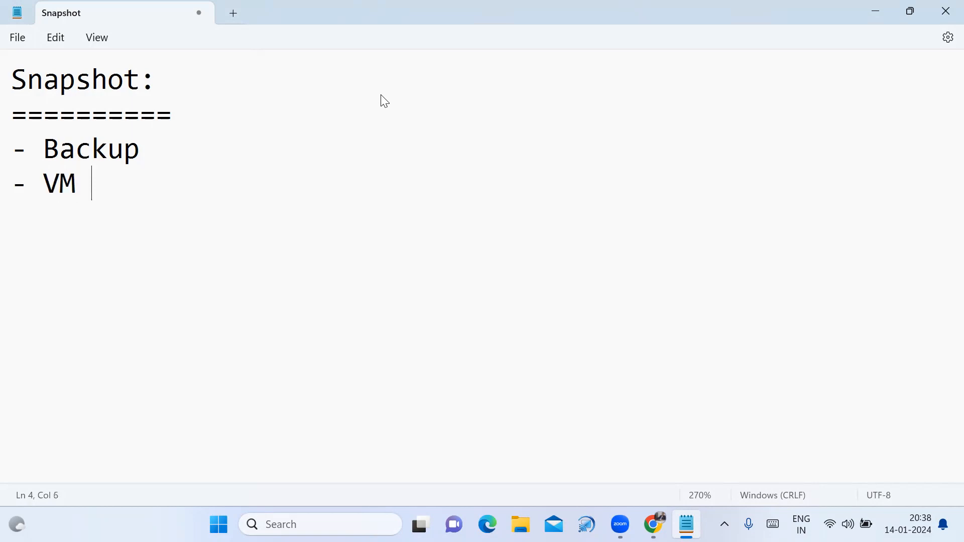
{"action": "type", "text": "Issues"}
{"action": "key", "text": "Return"}
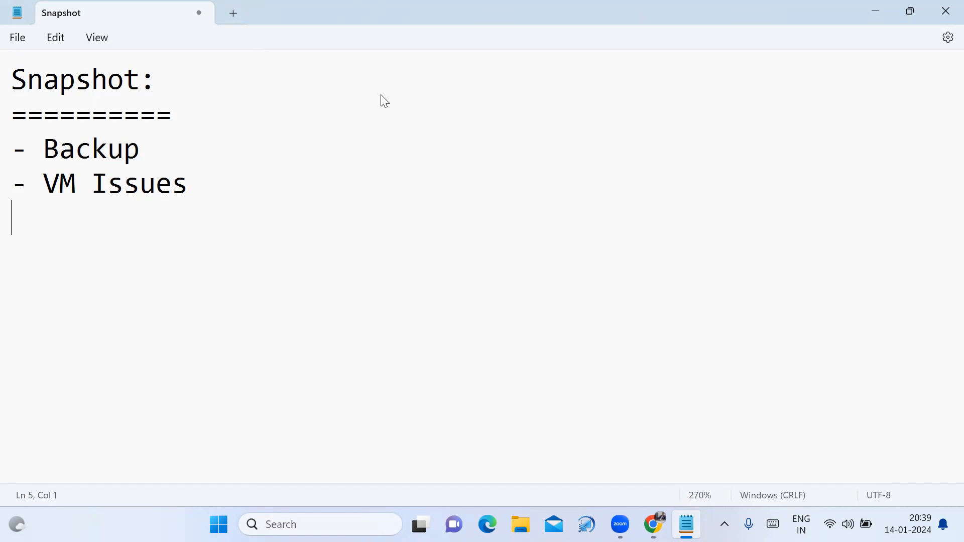
- After a blank line, start a numbered list with "1. Resource Group" and "2. VM - Linux/Windows"
{"action": "key", "text": "Return"}
{"action": "type", "text": "1. Resour"}
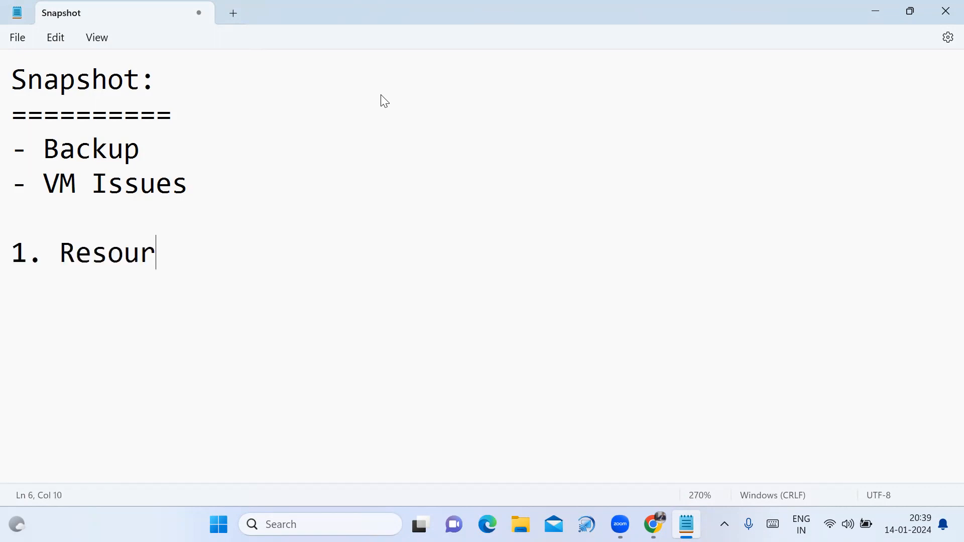
{"action": "type", "text": "ce Gr"}
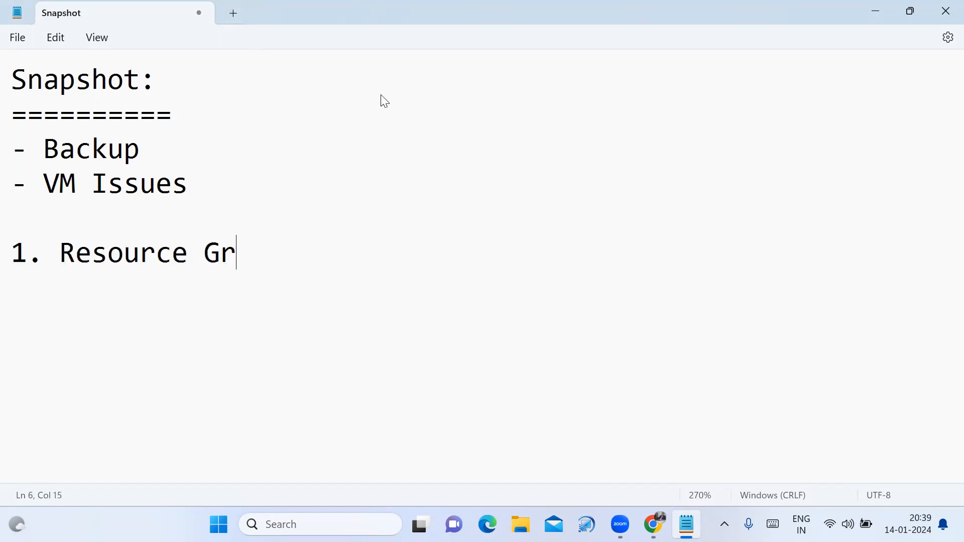
{"action": "type", "text": "oup"}
{"action": "key", "text": "Return"}
{"action": "type", "text": "2. VM"}
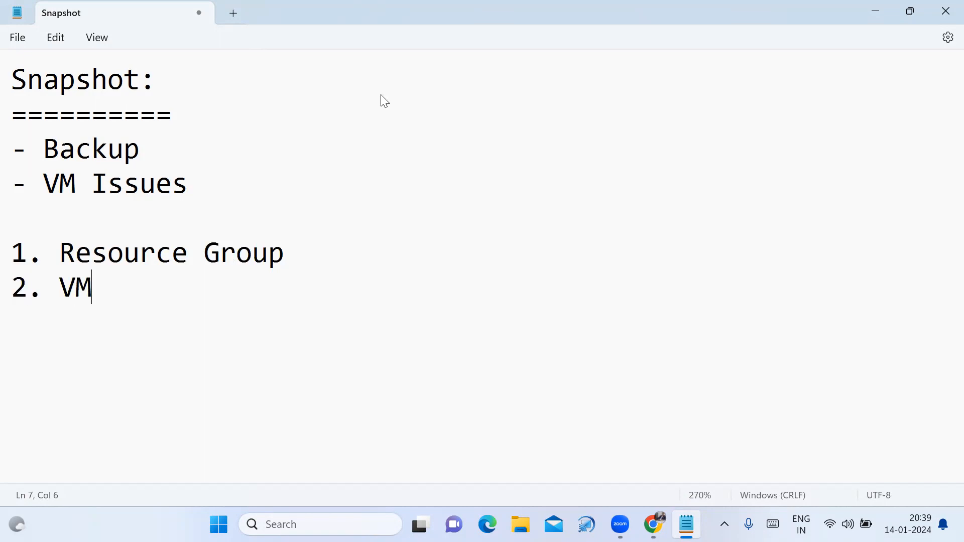
{"action": "type", "text": " - Linux/Windows"}
{"action": "key", "text": "Return"}
- Add the numbered items "3. VM - Snapshot" and "4. Snapshot into Disks"
{"action": "type", "text": "3. "}
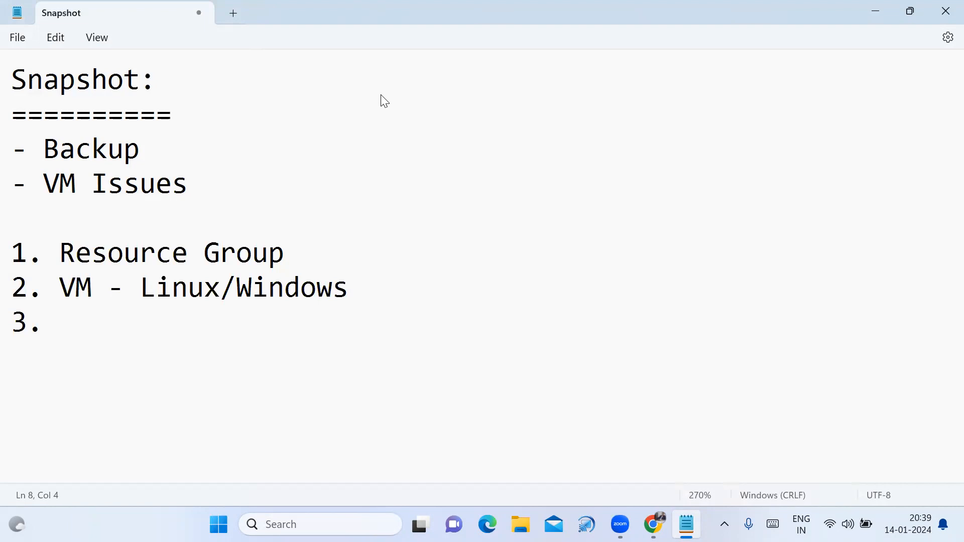
{"action": "type", "text": "VM - Sna"}
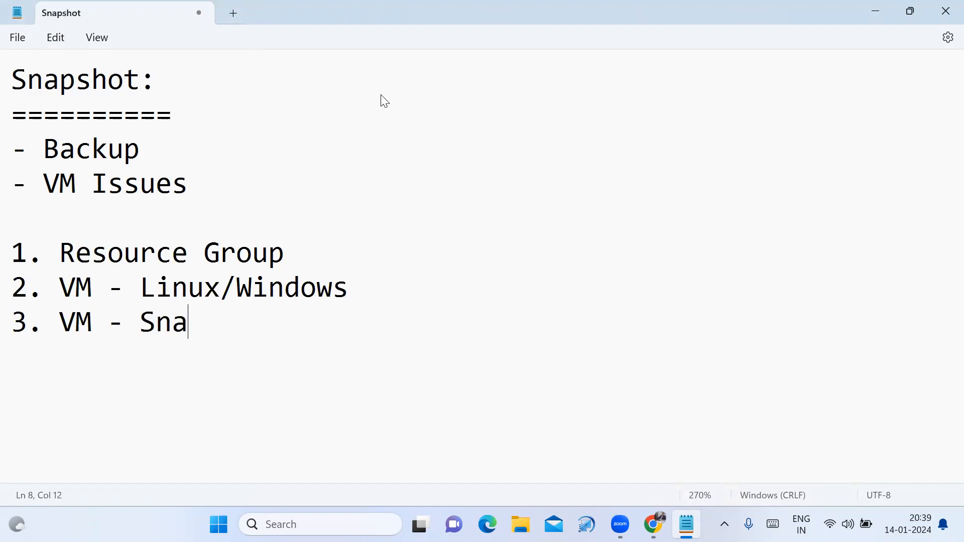
{"action": "type", "text": "pshot "}
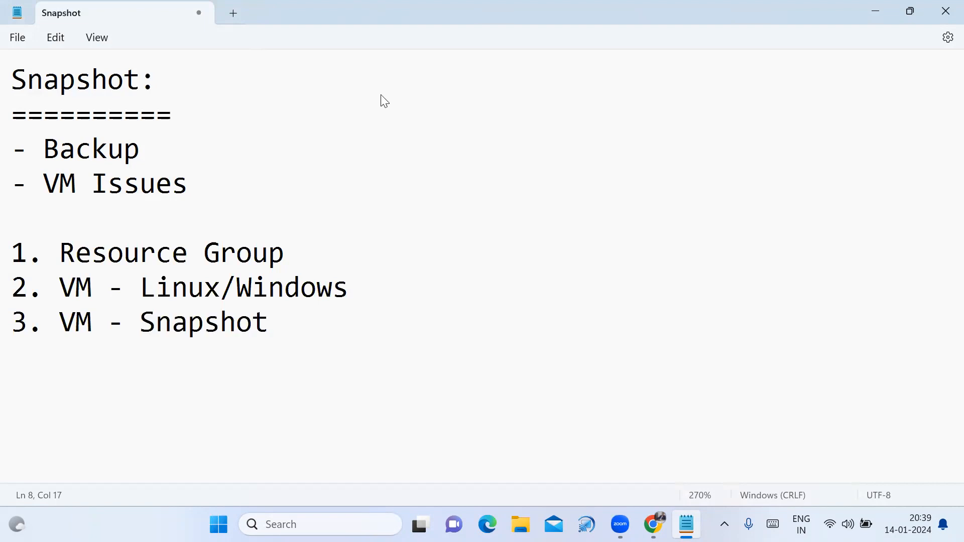
{"action": "type", "text": "4."}
{"action": "type", "text": "Sna"}
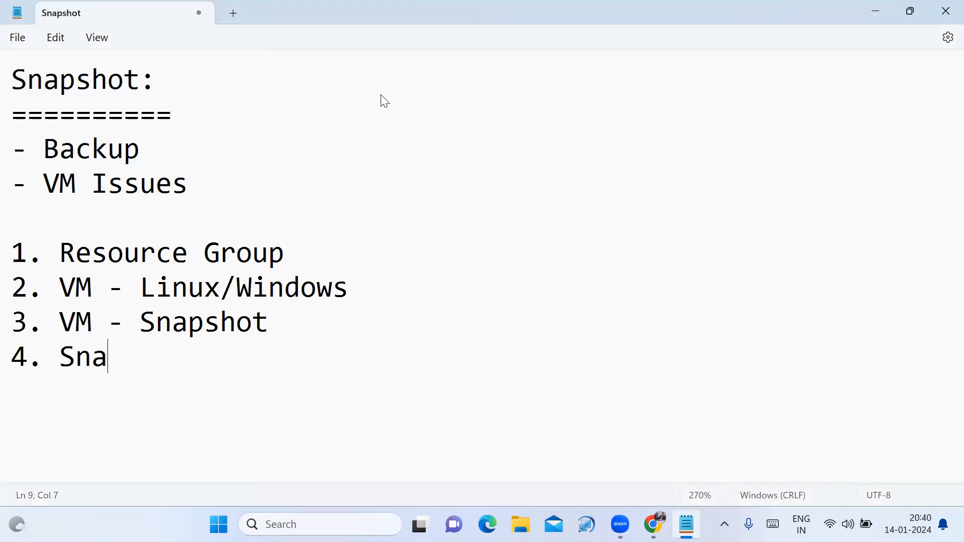
{"action": "type", "text": "pshot into Diskjs"}
{"action": "key", "text": "BackSpace"}
{"action": "key", "text": "BackSpace"}
{"action": "type", "text": "s"}
{"action": "key", "text": "Return"}
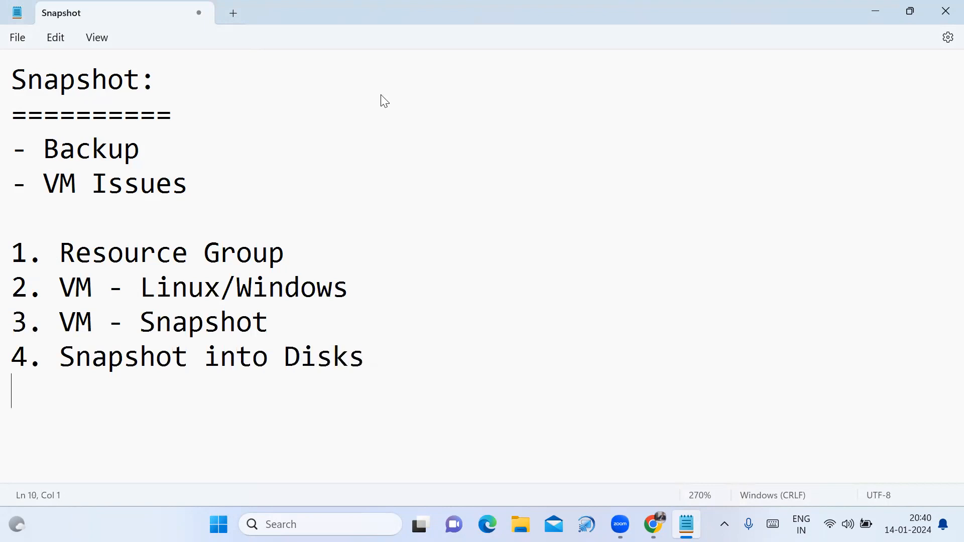
- Add the item "5. Disk Snapshot -VM" to the numbered list and start a new line below it
{"action": "type", "text": "5. Disk Snapshot"}
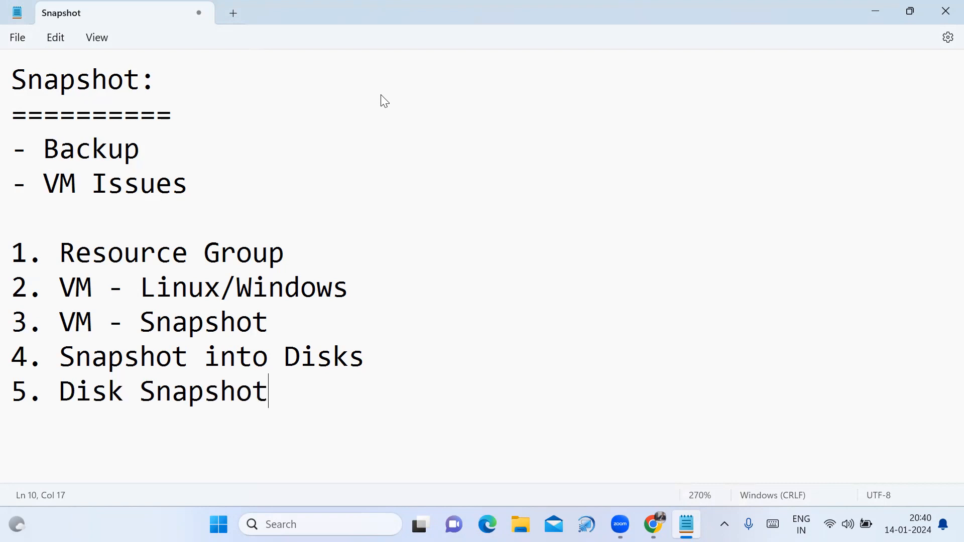
{"action": "type", "text": " -VM"}
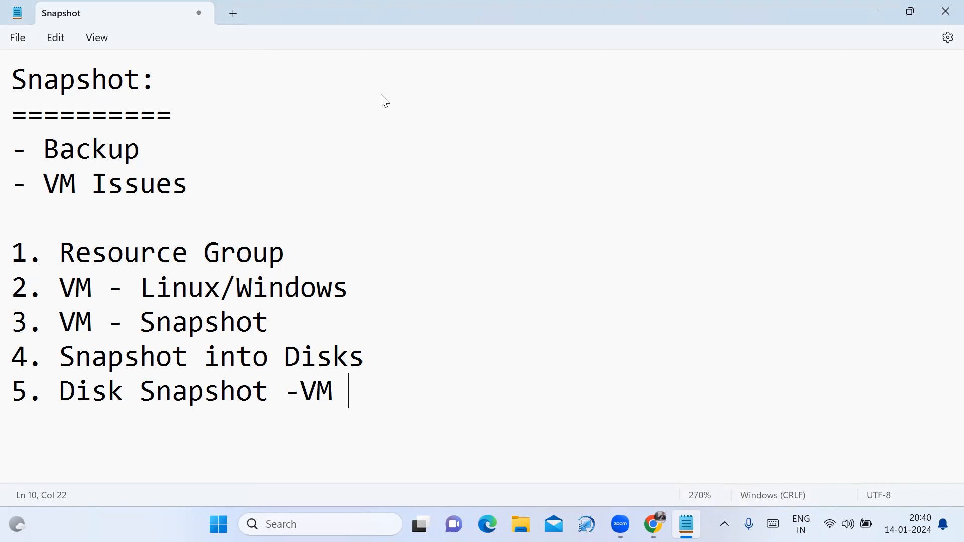
{"action": "key", "text": "Return"}
{"action": "left_click_drag", "start_coordinate": [43, 247], "coordinate": [372, 390]}
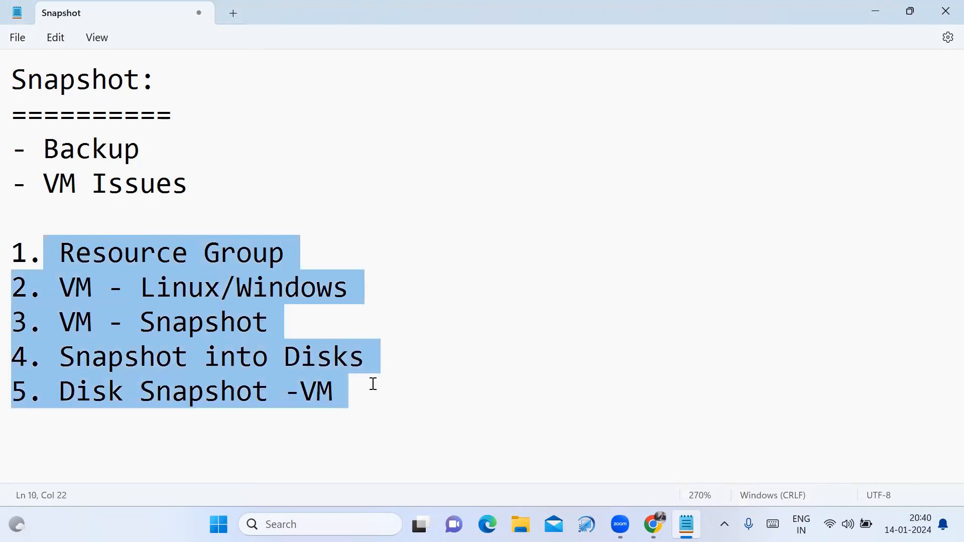
{"action": "left_click", "coordinate": [372, 398]}
{"action": "key", "text": "Return"}
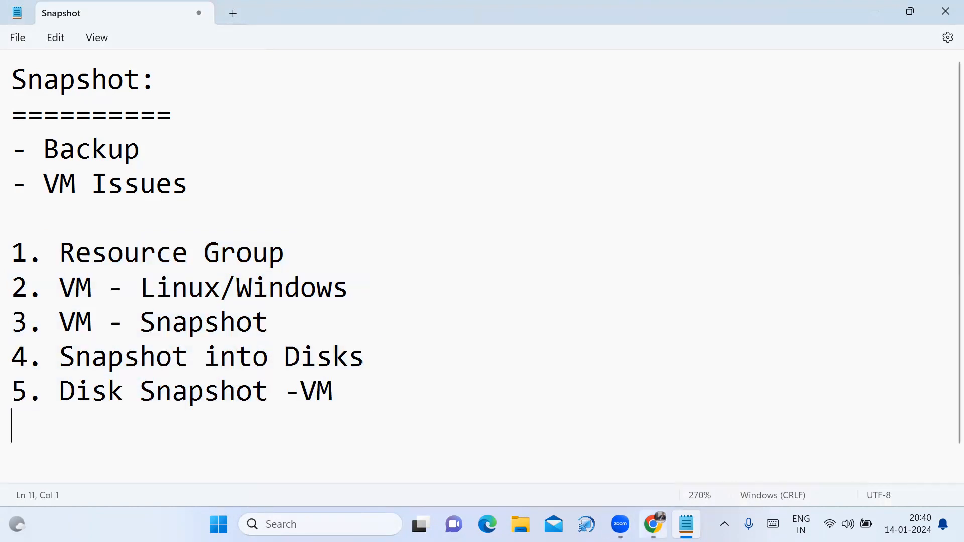
- Switch to the Azure portal in Chrome, view the existing resource groups and return to the home page
{"action": "left_click", "coordinate": [652, 525]}
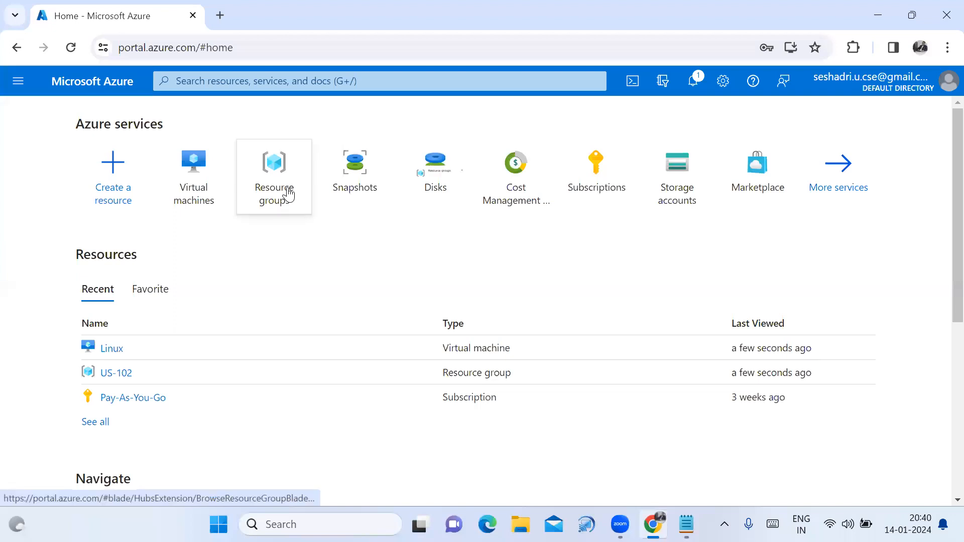
{"action": "left_click", "coordinate": [287, 194]}
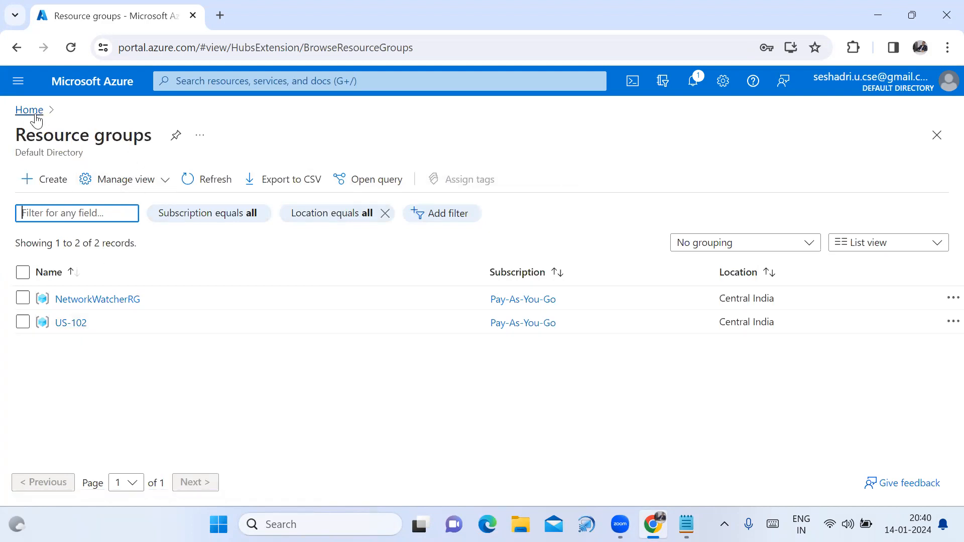
{"action": "left_click", "coordinate": [31, 112]}
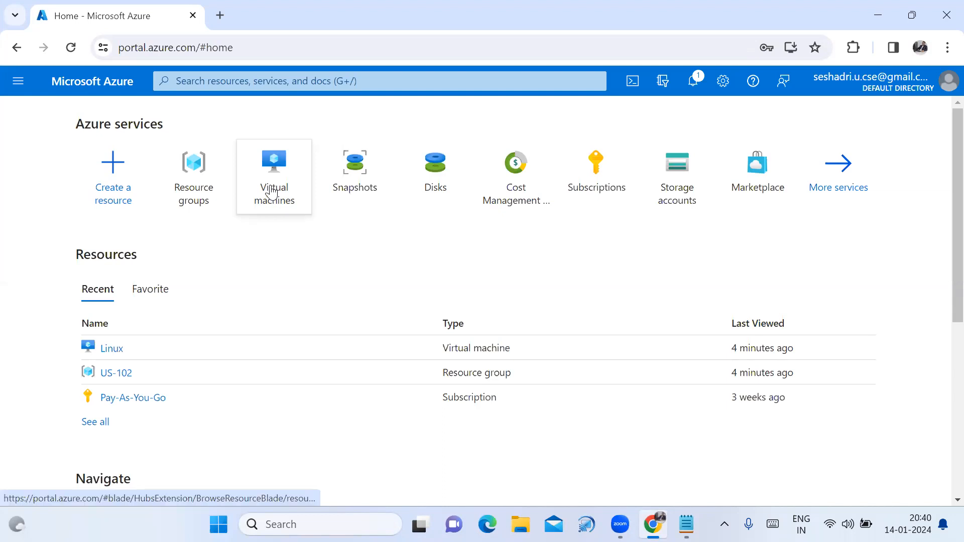
- Open the OS disk of the Linux virtual machine from its disk settings
{"action": "left_click", "coordinate": [271, 192]}
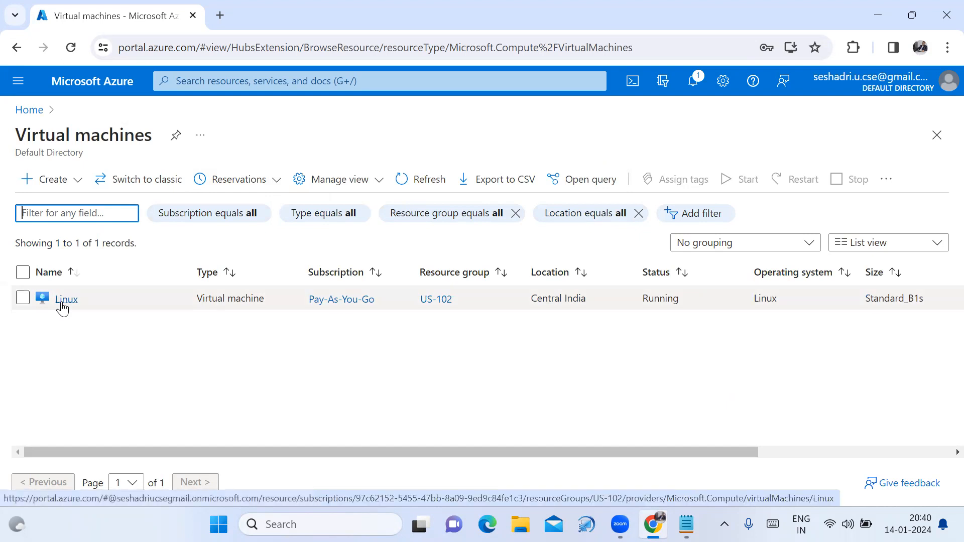
{"action": "left_click", "coordinate": [61, 303]}
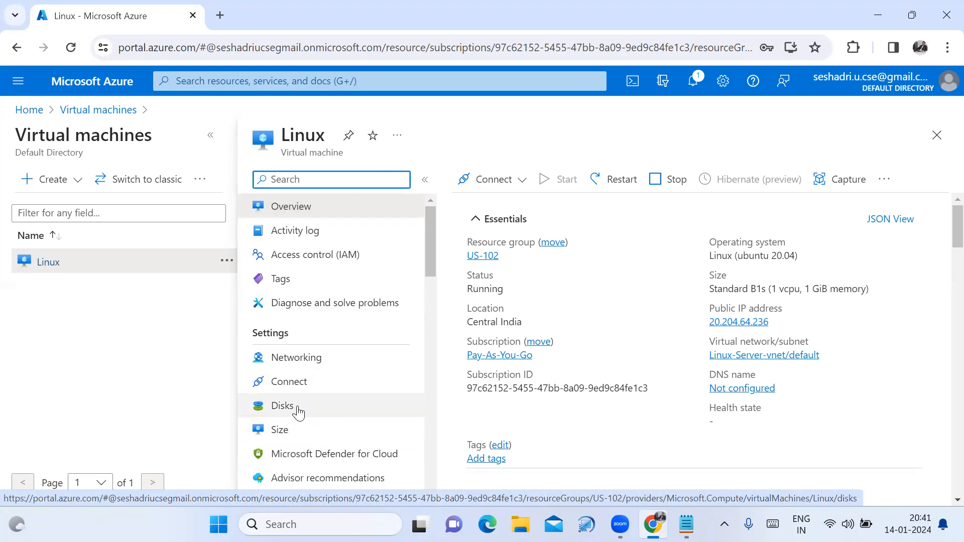
{"action": "left_click", "coordinate": [297, 409]}
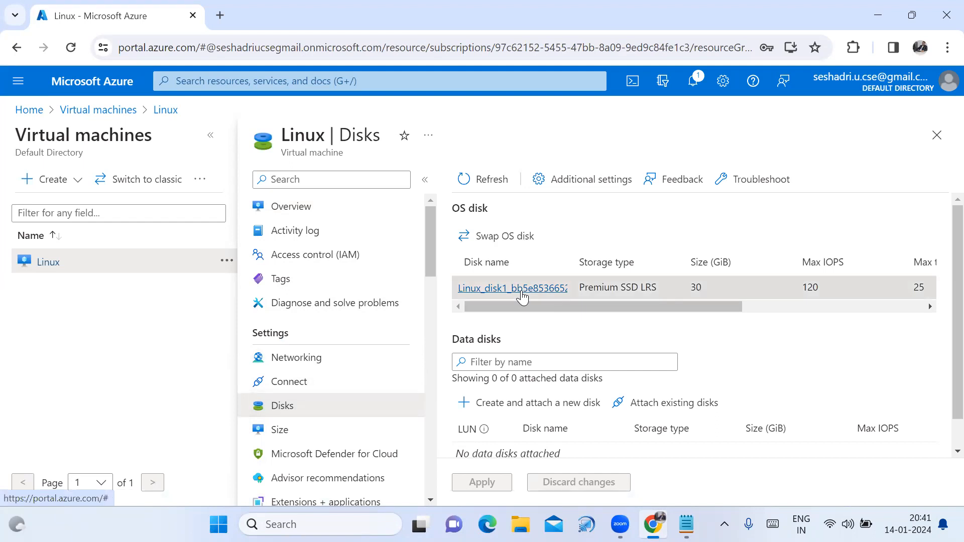
{"action": "left_click", "coordinate": [522, 296]}
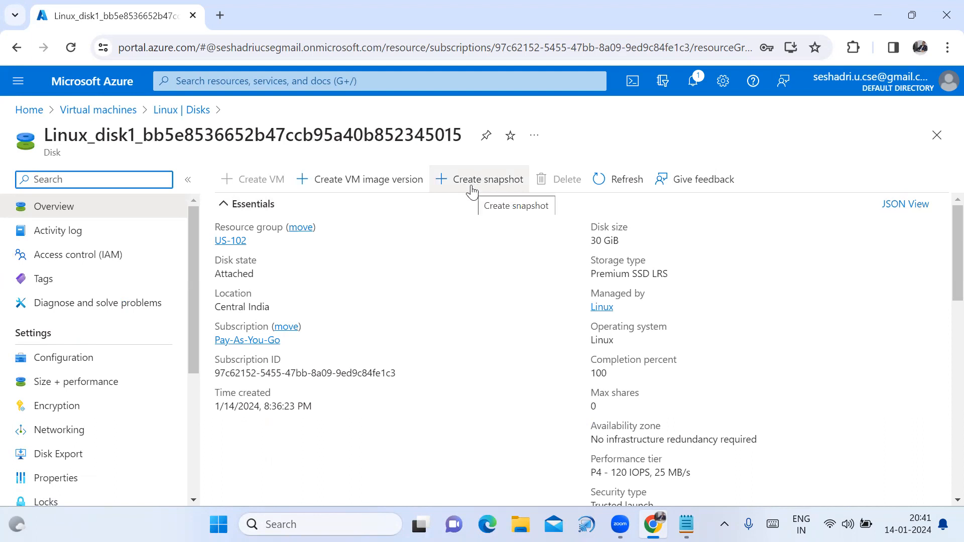
- Start creating a snapshot of the OS disk and name it SnapLinux
{"action": "left_click", "coordinate": [472, 193]}
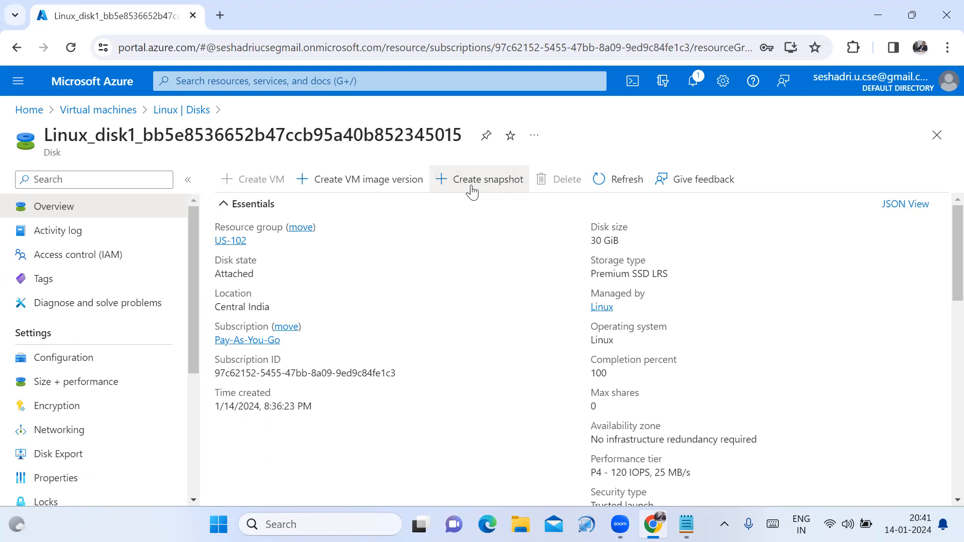
{"action": "scroll", "coordinate": [584, 391], "scroll_direction": "down", "scroll_amount": 2}
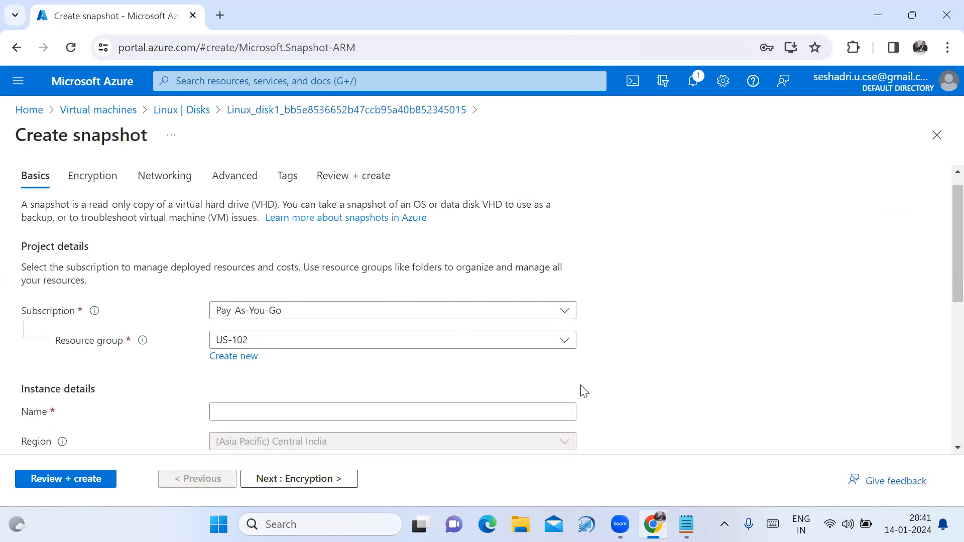
{"action": "scroll", "coordinate": [584, 391], "scroll_direction": "down", "scroll_amount": 1}
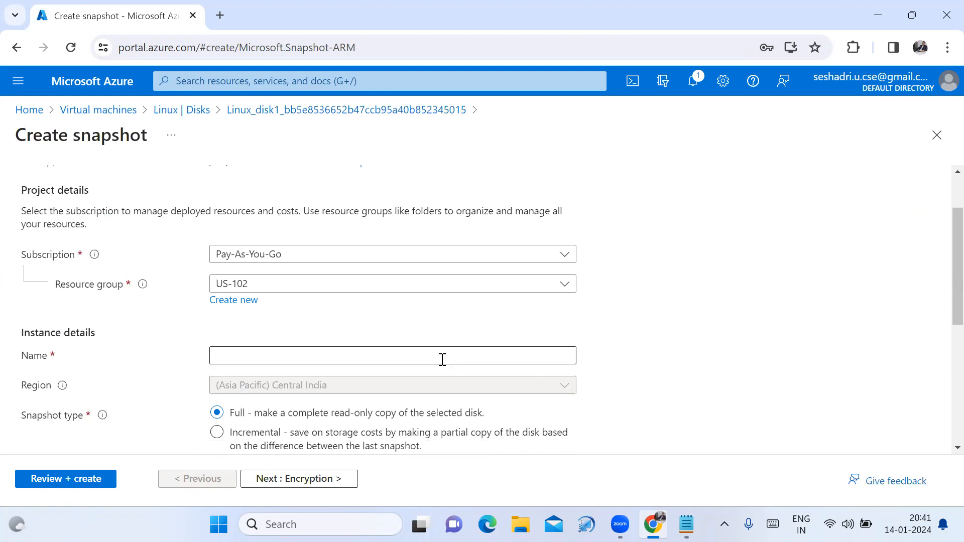
{"action": "left_click", "coordinate": [442, 359]}
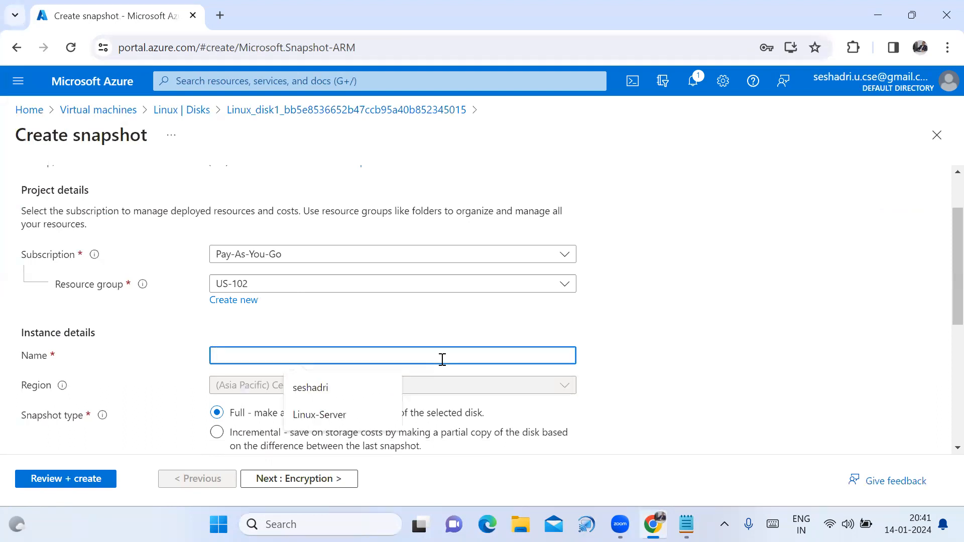
{"action": "type", "text": "SnapLinux"}
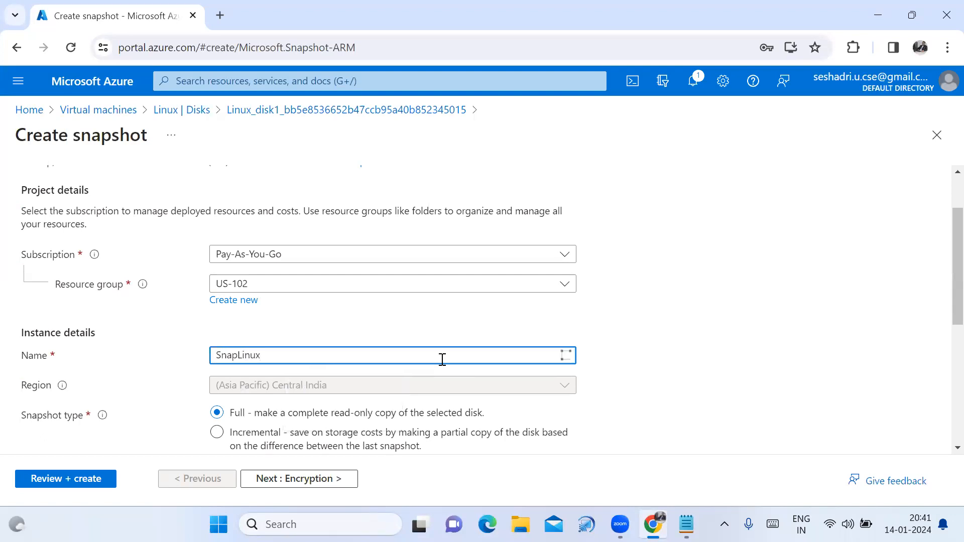
{"action": "scroll", "coordinate": [442, 360], "scroll_direction": "down", "scroll_amount": 1}
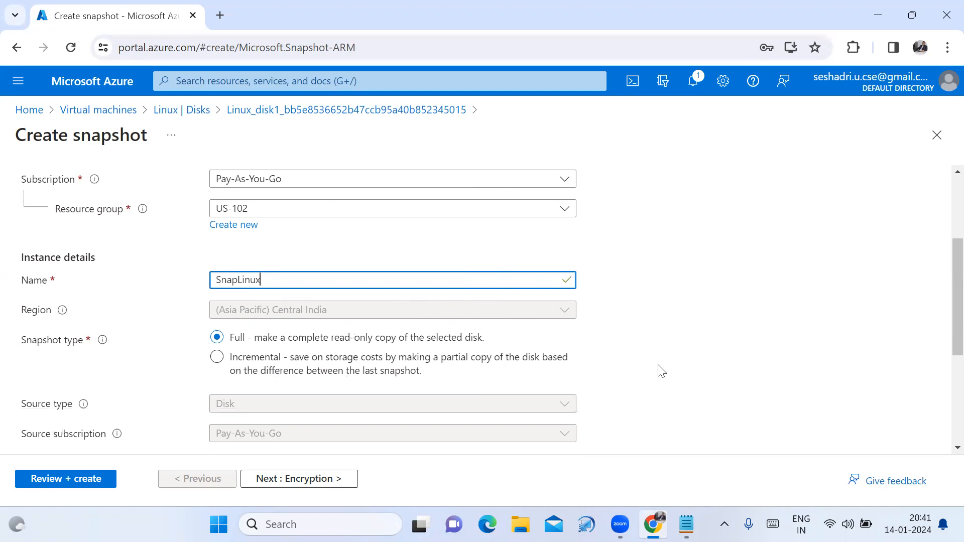
- Switch back to the Snapshot notes in Notepad and add a "Types" heading below the numbered list
{"action": "left_click", "coordinate": [686, 524]}
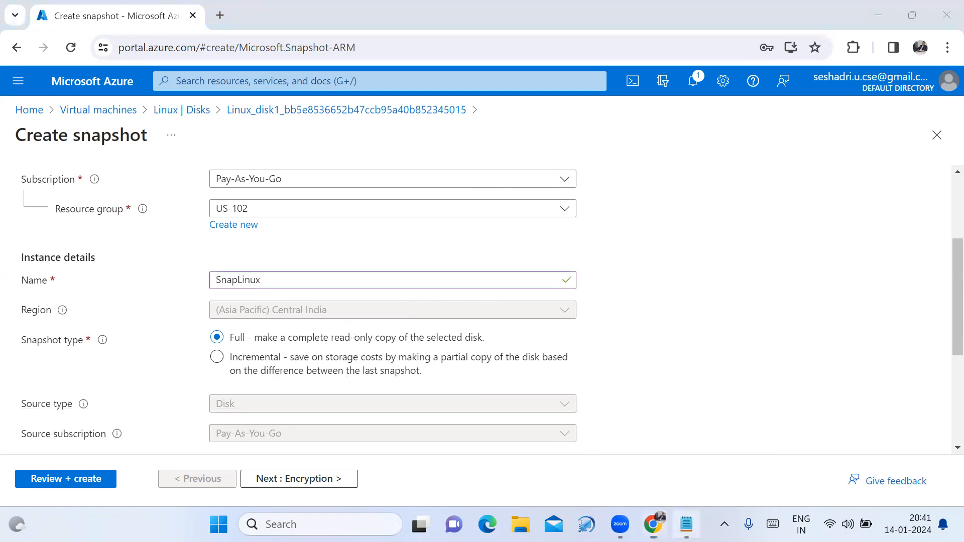
{"action": "key", "text": "Return"}
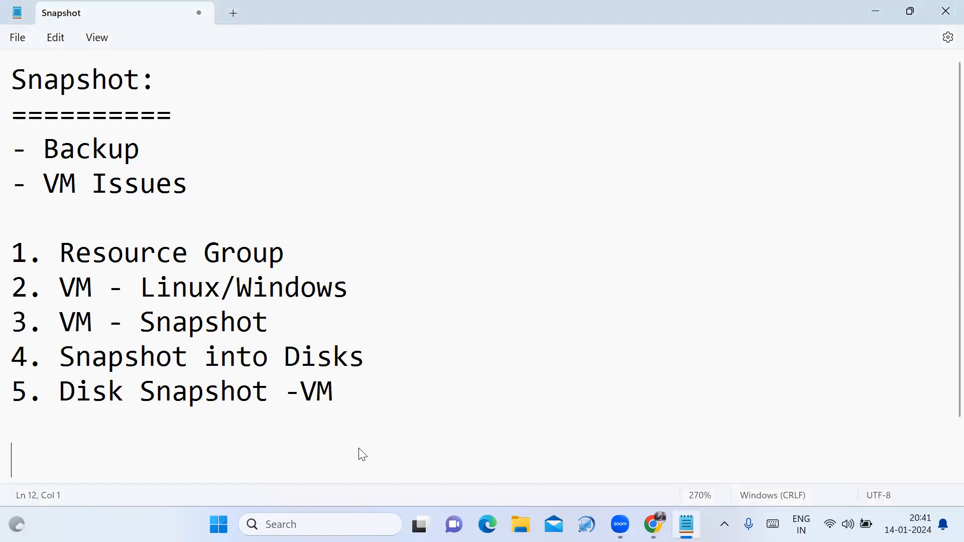
{"action": "type", "text": "1."}
{"action": "key", "text": "BackSpace"}
{"action": "key", "text": "BackSpace"}
{"action": "type", "text": "Types"}
{"action": "key", "text": "Return"}
- List "1. Fully" and "2. Incremental" under the Types heading
{"action": "type", "text": "1"}
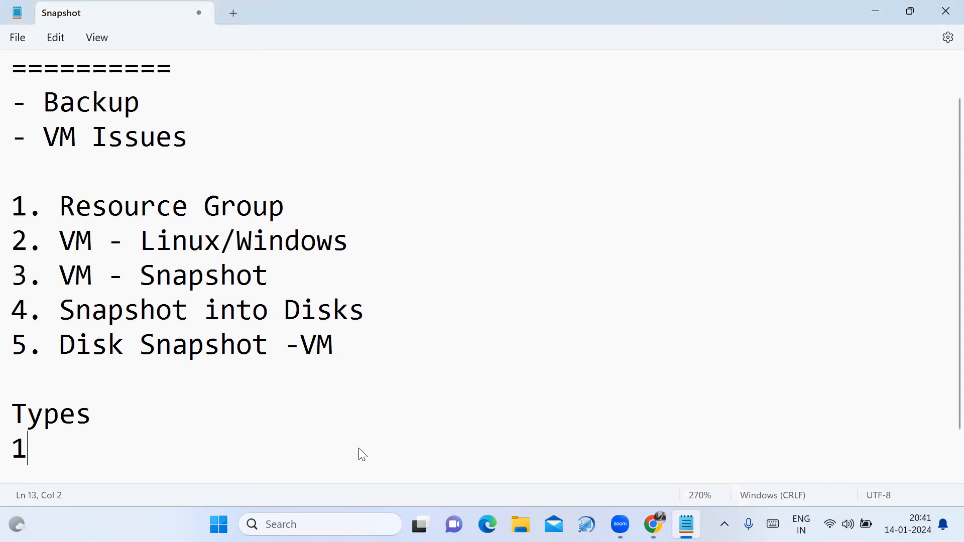
{"action": "type", "text": ". Fully"}
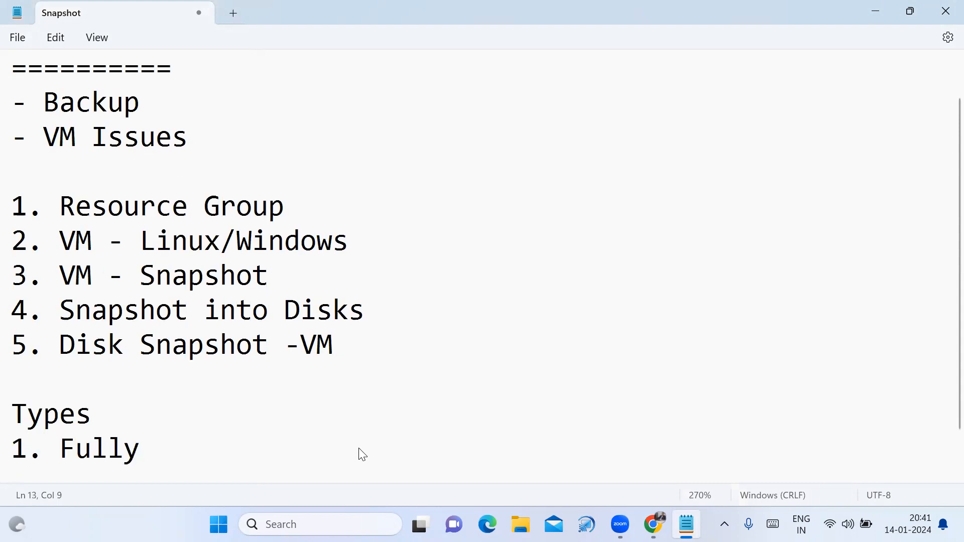
{"action": "key", "text": "Return"}
{"action": "type", "text": "2. In"}
{"action": "type", "text": "cre"}
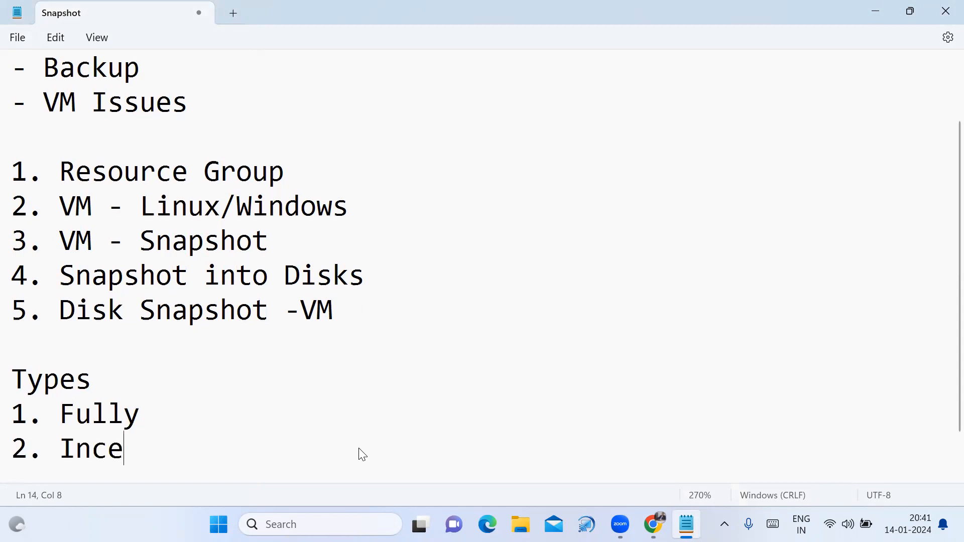
{"action": "key", "text": "BackSpace"}
{"action": "type", "text": "remental"}
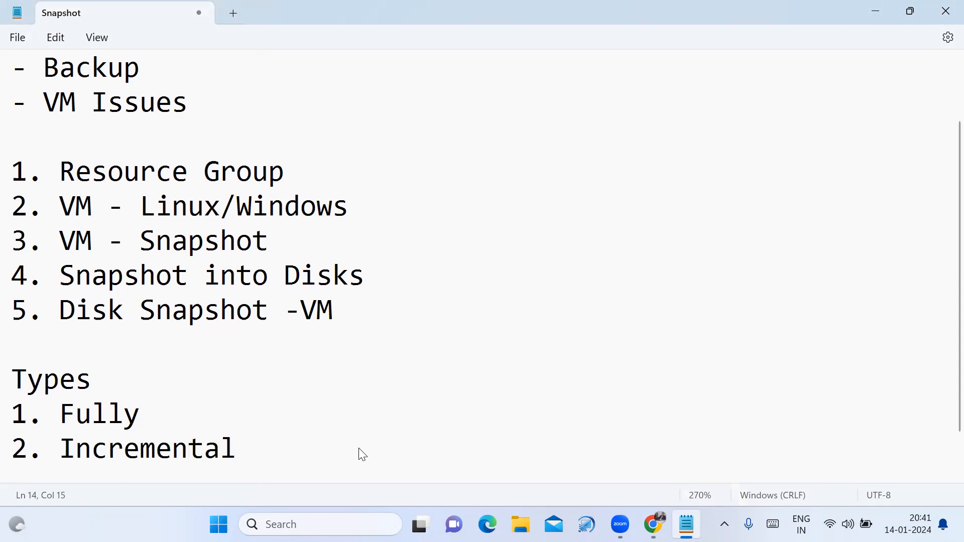
{"action": "left_click", "coordinate": [203, 411]}
{"action": "left_click_drag", "start_coordinate": [60, 448], "coordinate": [256, 456]}
{"action": "left_click", "coordinate": [255, 452]}
{"action": "left_click_drag", "start_coordinate": [17, 380], "coordinate": [138, 412]}
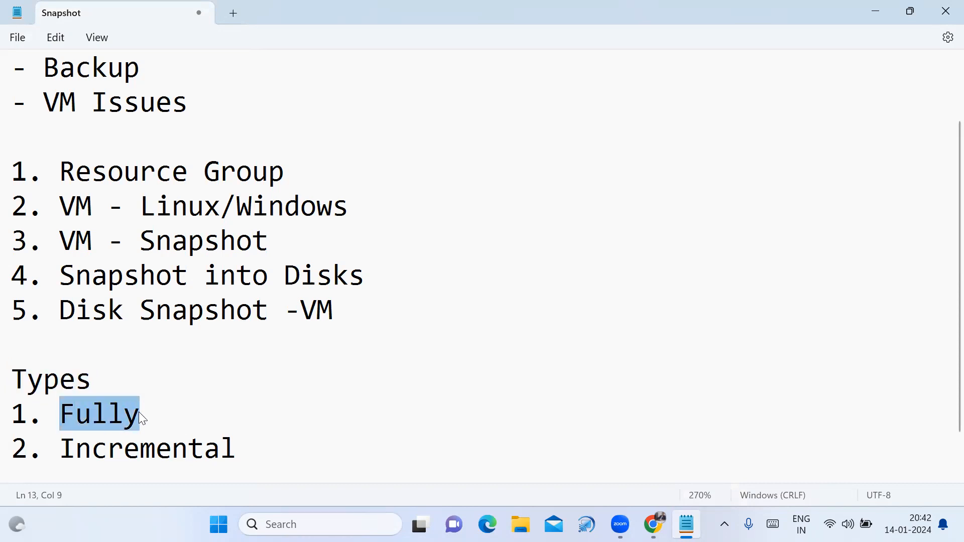
{"action": "left_click_drag", "start_coordinate": [61, 448], "coordinate": [240, 444]}
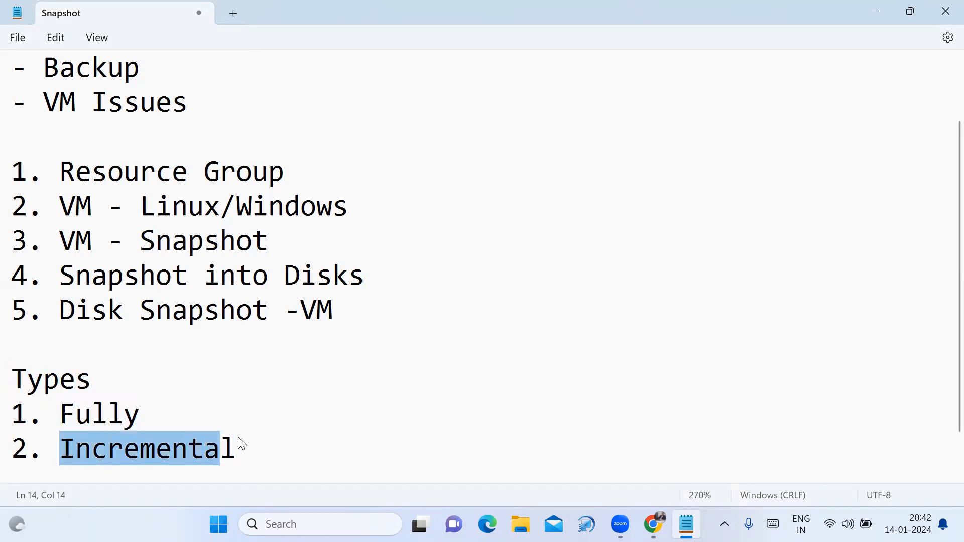
- Switch back to the Azure portal in Chrome and choose Full as the snapshot type
{"action": "left_click", "coordinate": [652, 525]}
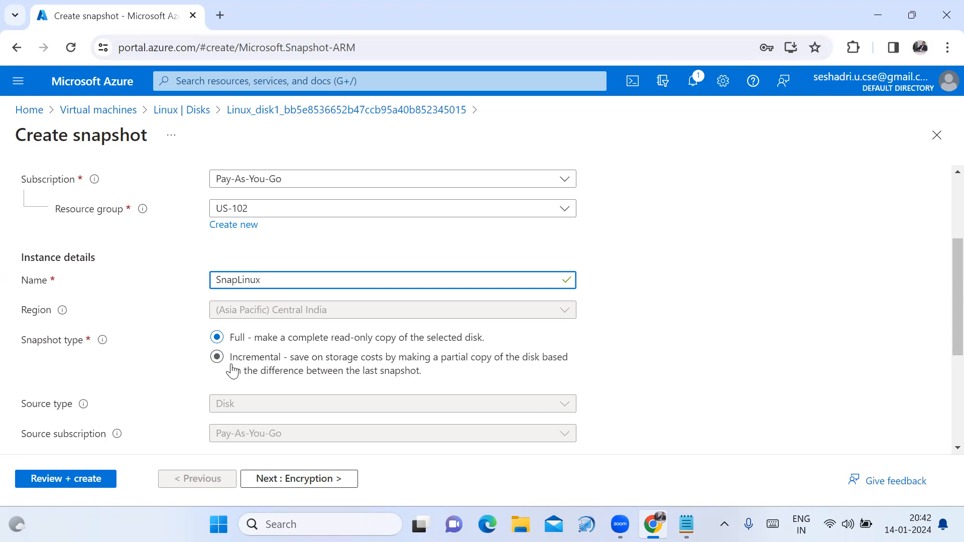
{"action": "left_click", "coordinate": [228, 367]}
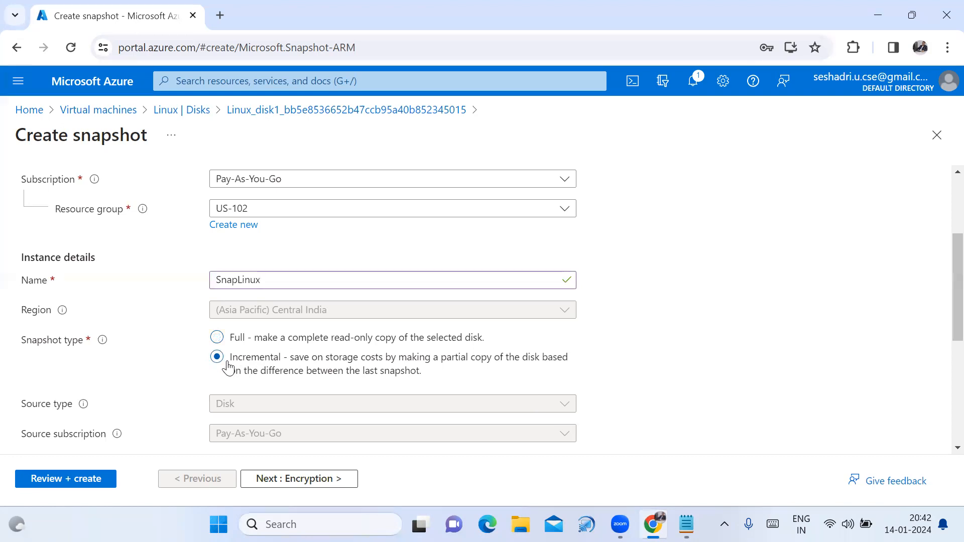
{"action": "left_click", "coordinate": [216, 337]}
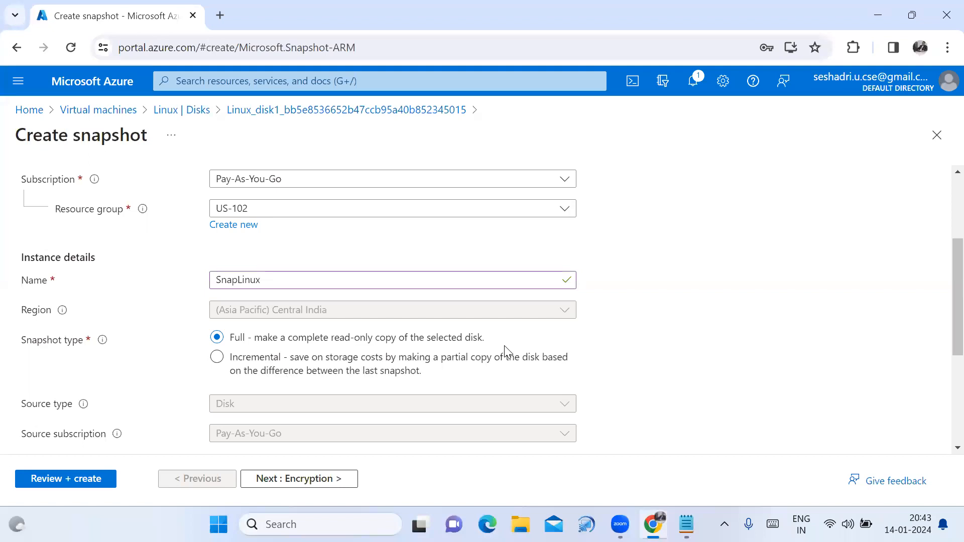
- Set the snapshot's storage type to Standard HDD (locally-redundant storage)
{"action": "scroll", "coordinate": [506, 377], "scroll_direction": "down", "scroll_amount": 1}
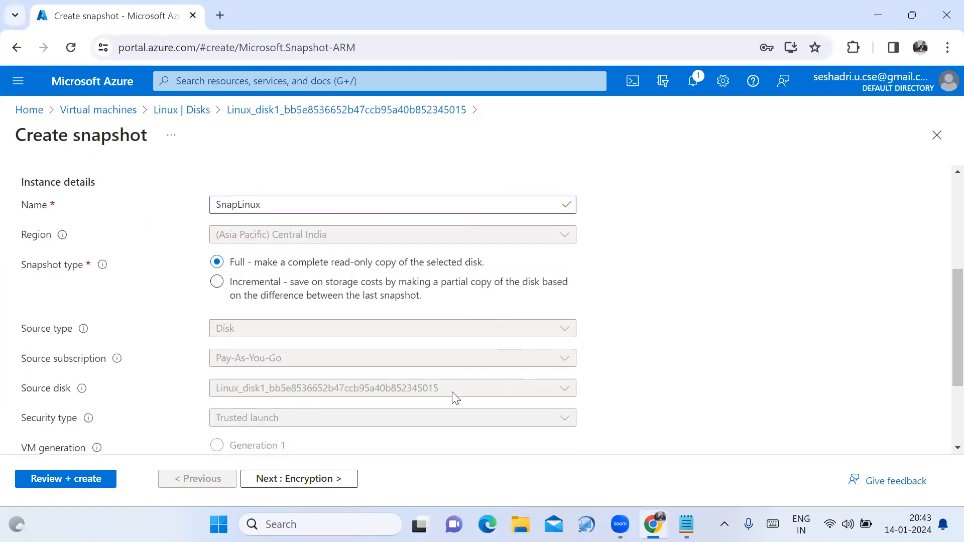
{"action": "scroll", "coordinate": [455, 397], "scroll_direction": "down", "scroll_amount": 3}
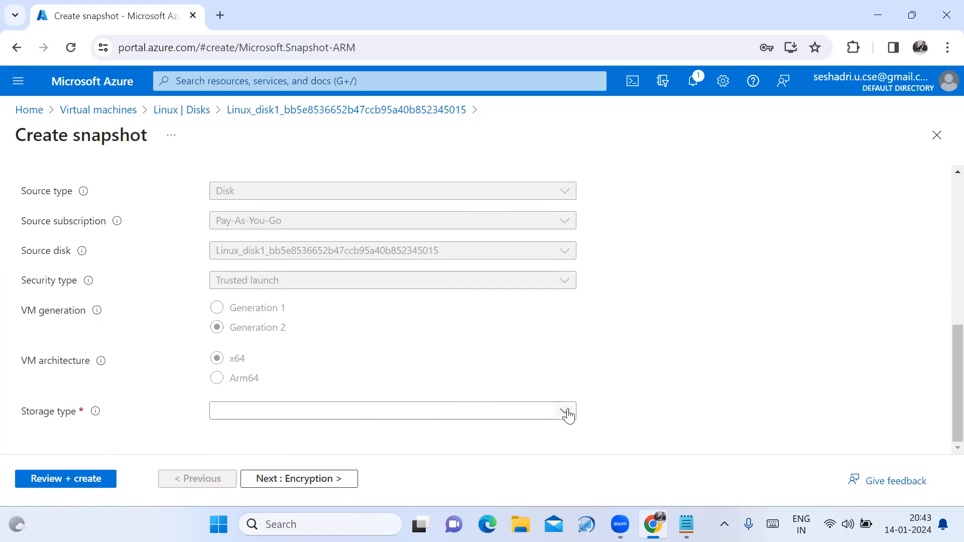
{"action": "left_click", "coordinate": [565, 413]}
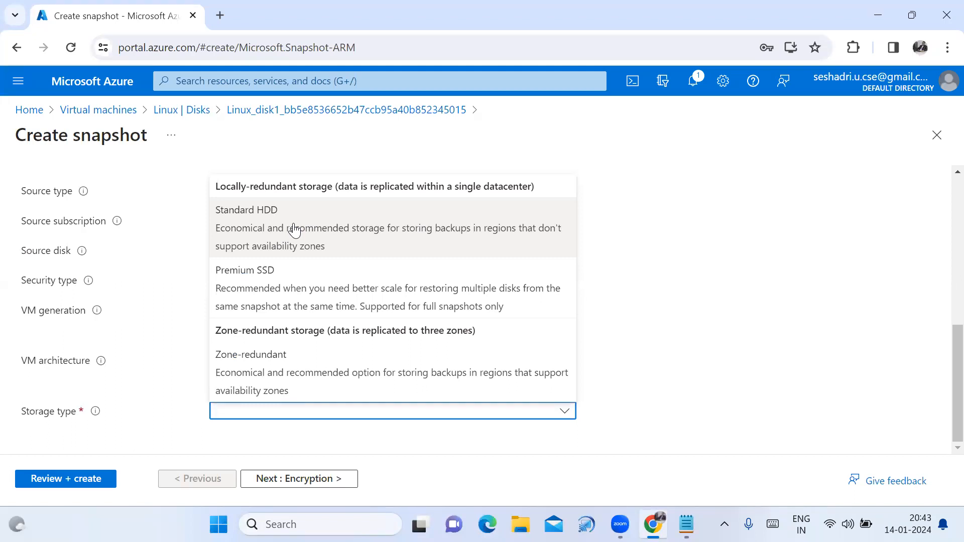
{"action": "left_click", "coordinate": [294, 230]}
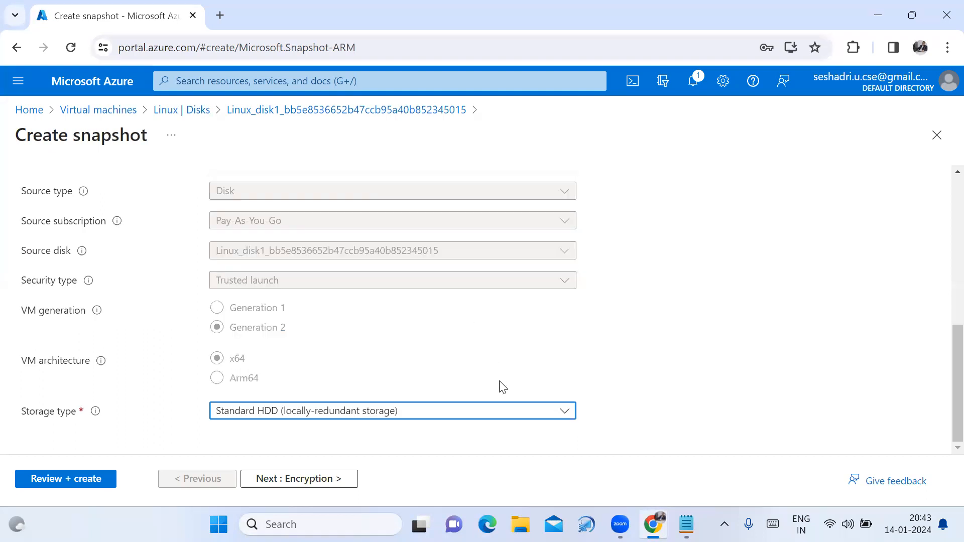
- Review and create the SnapLinux snapshot, and dismiss the deployment notification
{"action": "scroll", "coordinate": [314, 358], "scroll_direction": "up", "scroll_amount": 2}
{"action": "scroll", "coordinate": [318, 348], "scroll_direction": "down", "scroll_amount": 2}
{"action": "left_click", "coordinate": [54, 483]}
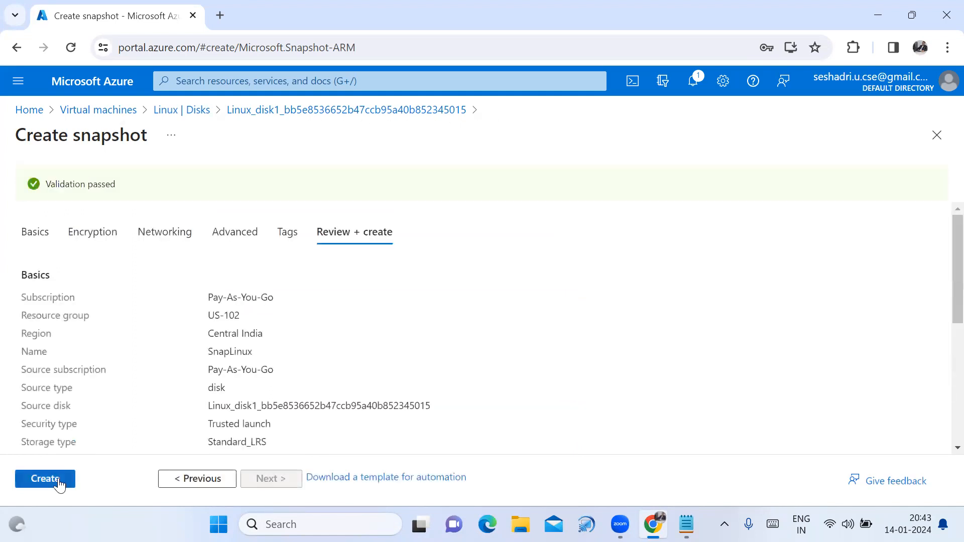
{"action": "left_click", "coordinate": [60, 482]}
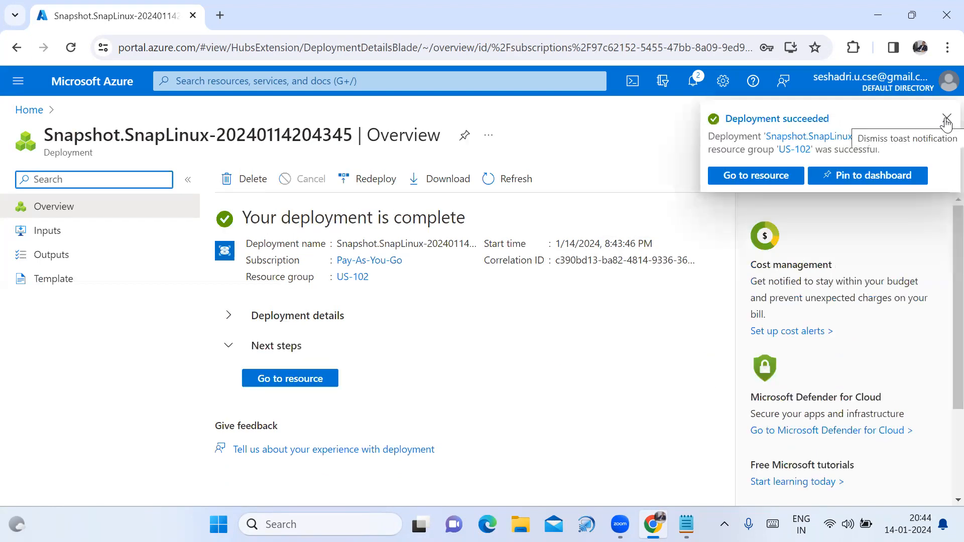
{"action": "left_click", "coordinate": [947, 121]}
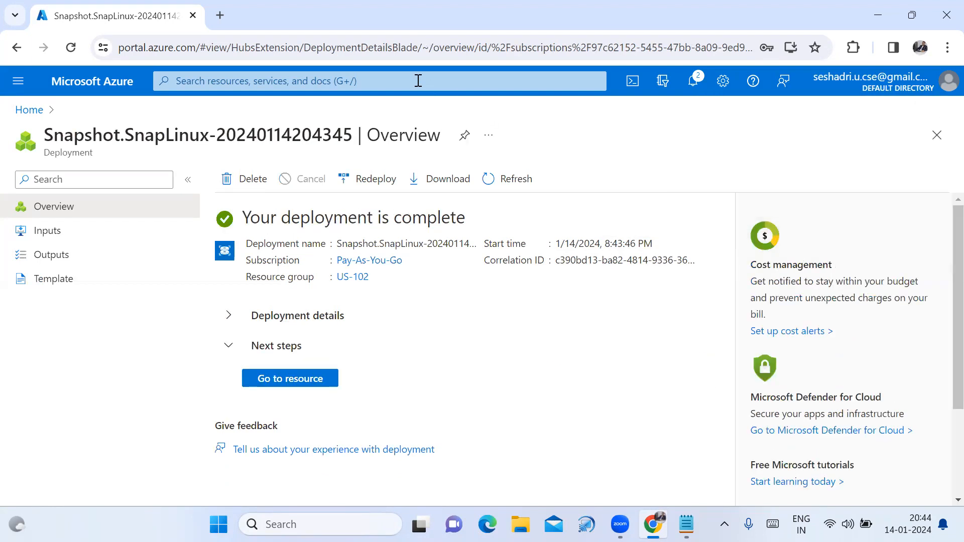
- Find the Snapshots service, reload its list and open the SnapLinux snapshot
{"action": "left_click", "coordinate": [418, 81]}
{"action": "type", "text": "sna"}
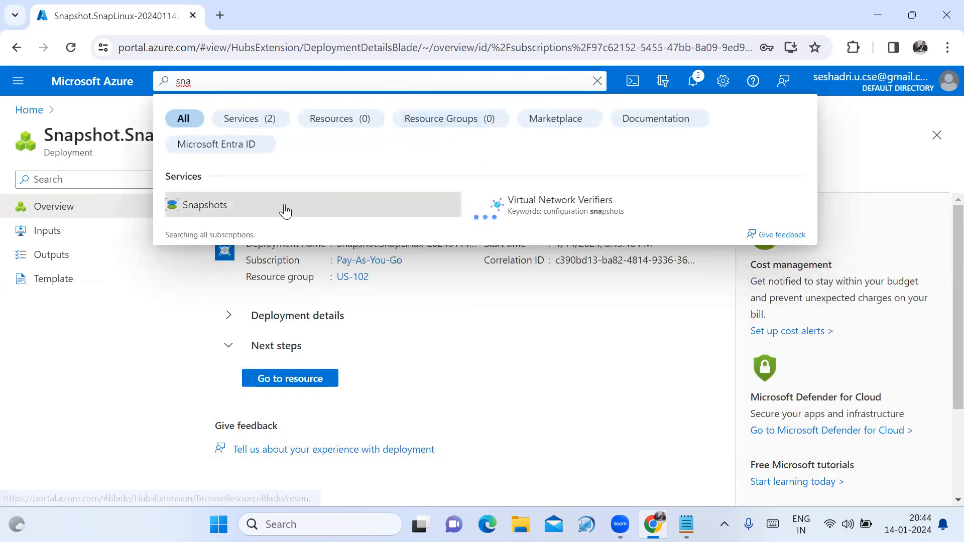
{"action": "left_click", "coordinate": [287, 208]}
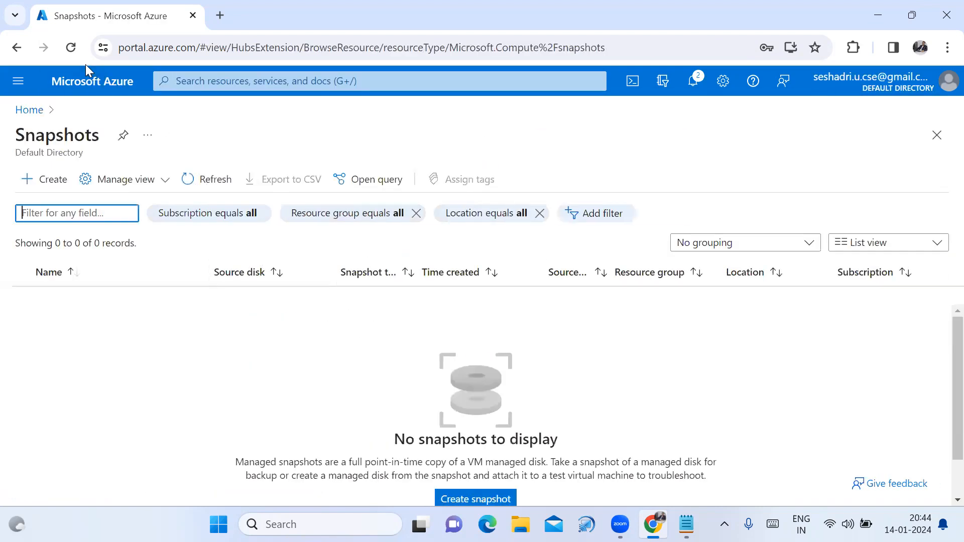
{"action": "left_click", "coordinate": [71, 47]}
{"action": "left_click", "coordinate": [71, 47]}
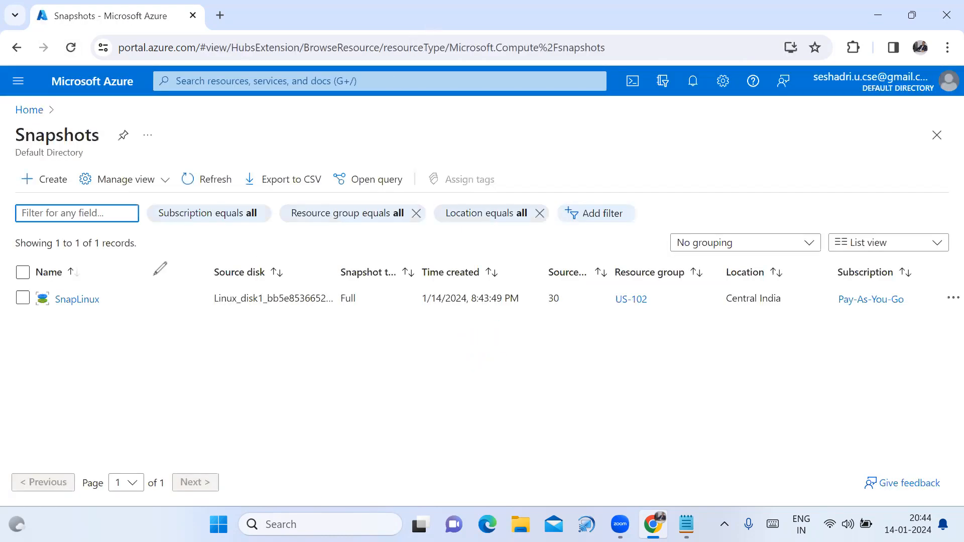
{"action": "left_click_drag", "start_coordinate": [105, 310], "coordinate": [192, 264]}
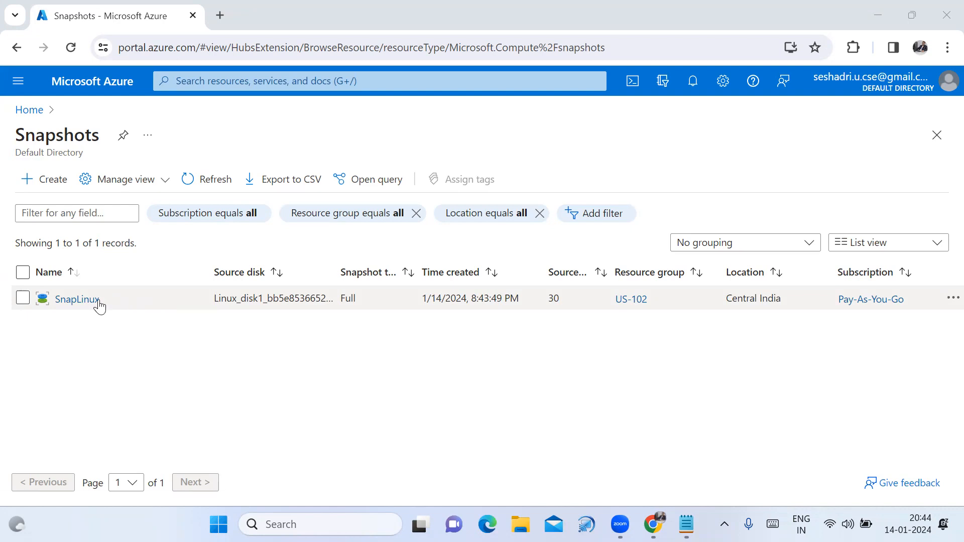
{"action": "left_click", "coordinate": [76, 300]}
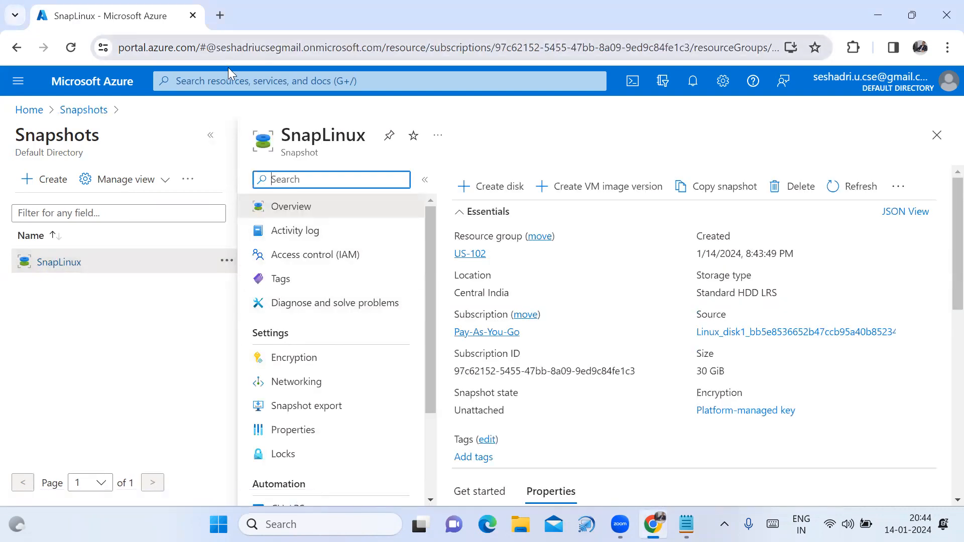
- Search for the Disks service, open it and start creating a managed disk
{"action": "left_click", "coordinate": [226, 85]}
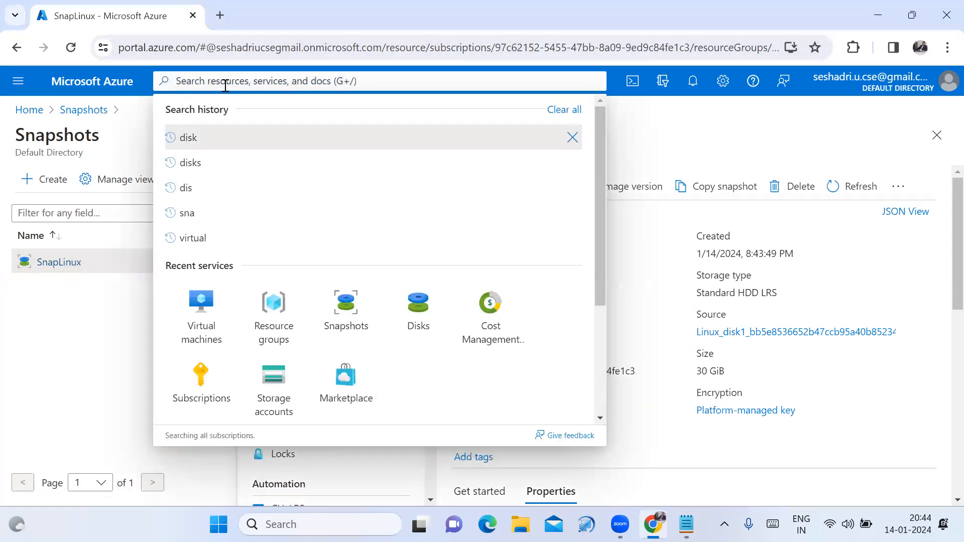
{"action": "type", "text": "disk"}
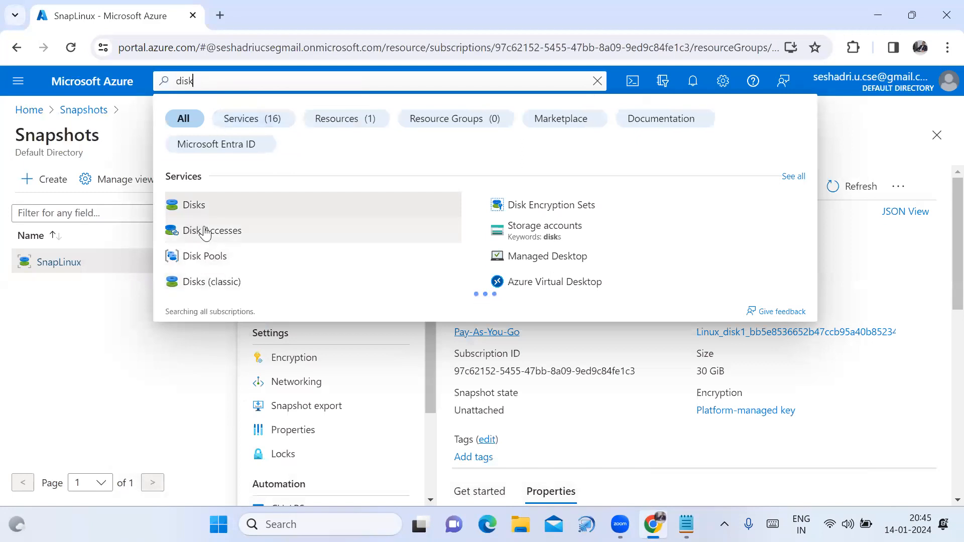
{"action": "left_click", "coordinate": [206, 208]}
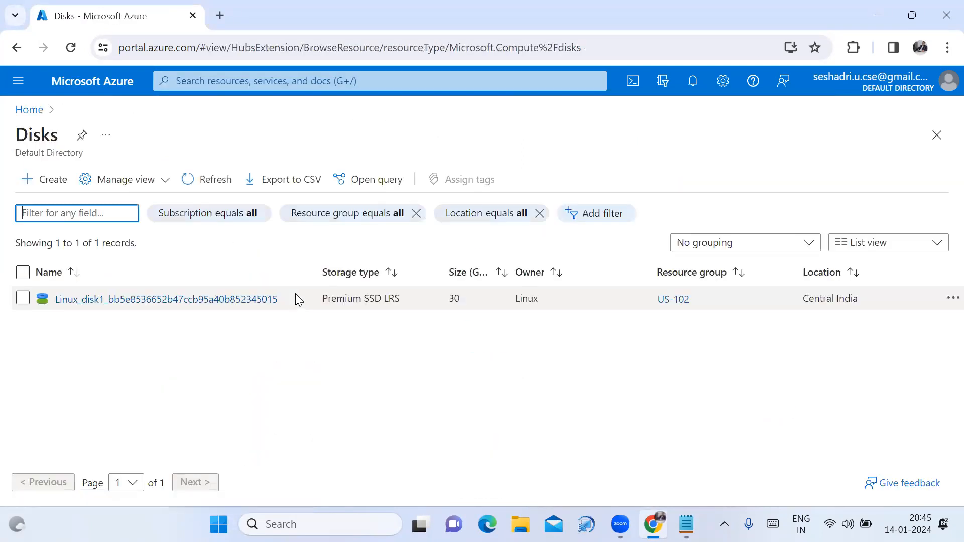
{"action": "left_click", "coordinate": [47, 184]}
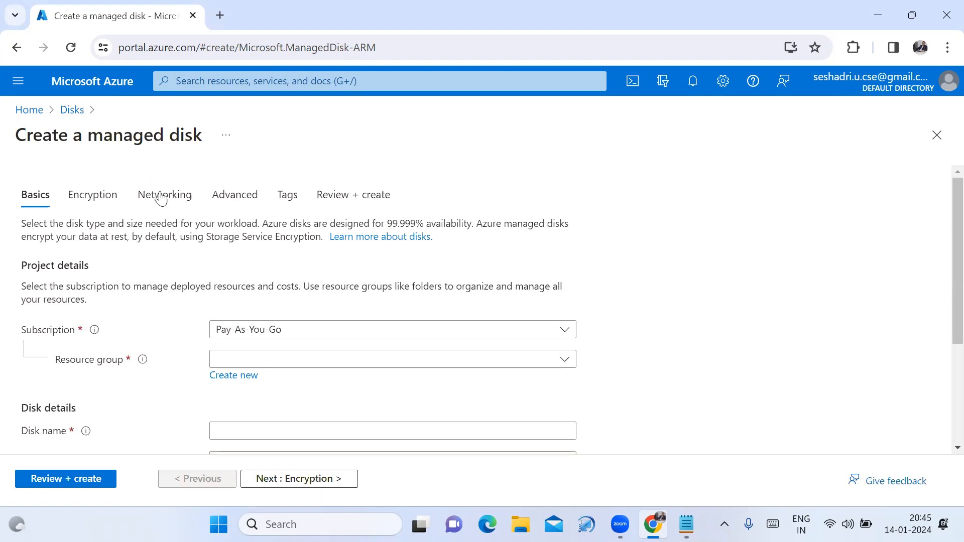
- Assign the new managed disk to resource group US-102 and name it SnapLinuxDisk
{"action": "scroll", "coordinate": [563, 331], "scroll_direction": "down", "scroll_amount": 2}
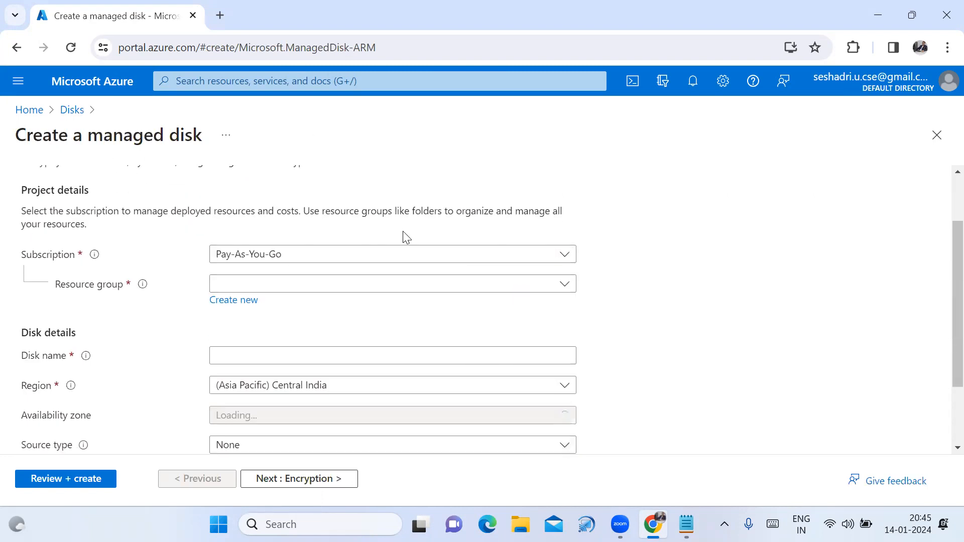
{"action": "left_click", "coordinate": [546, 291]}
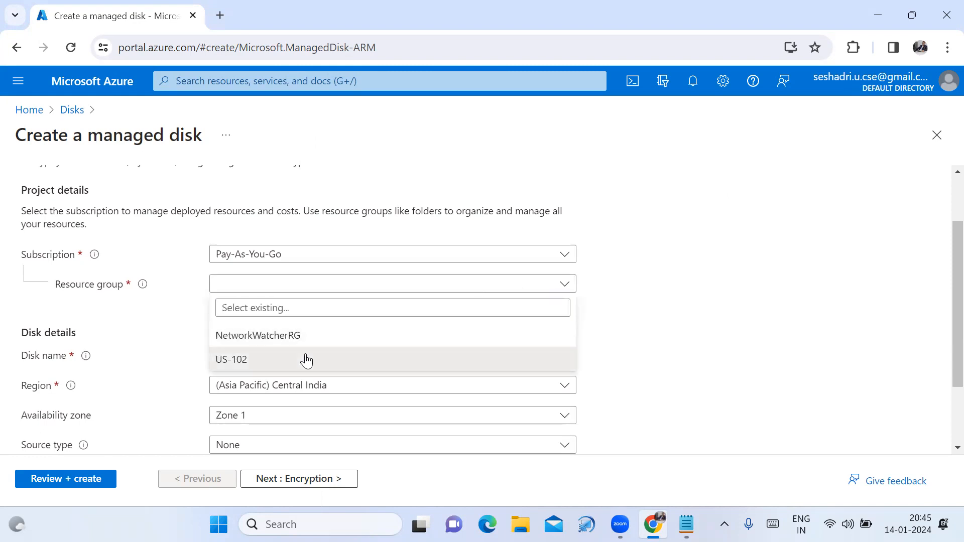
{"action": "left_click", "coordinate": [306, 359]}
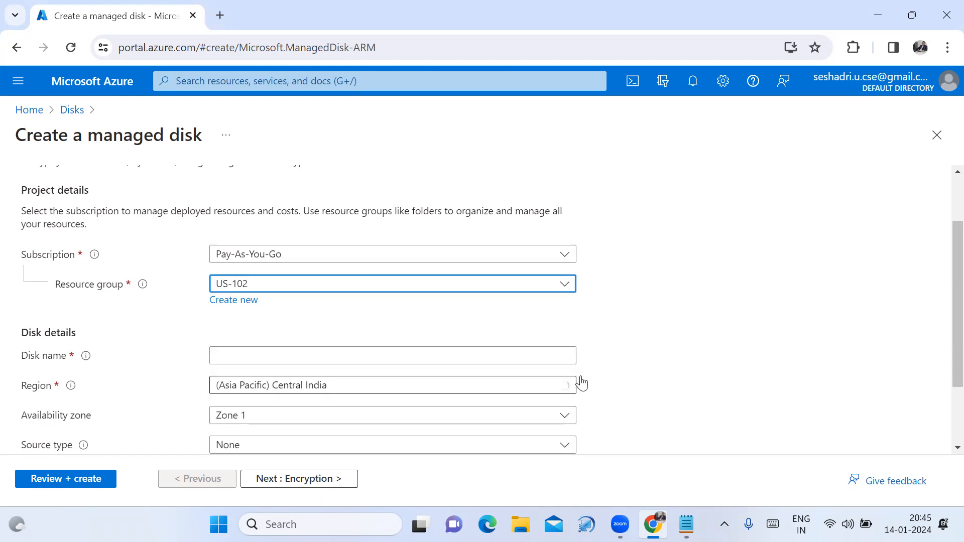
{"action": "left_click", "coordinate": [431, 360]}
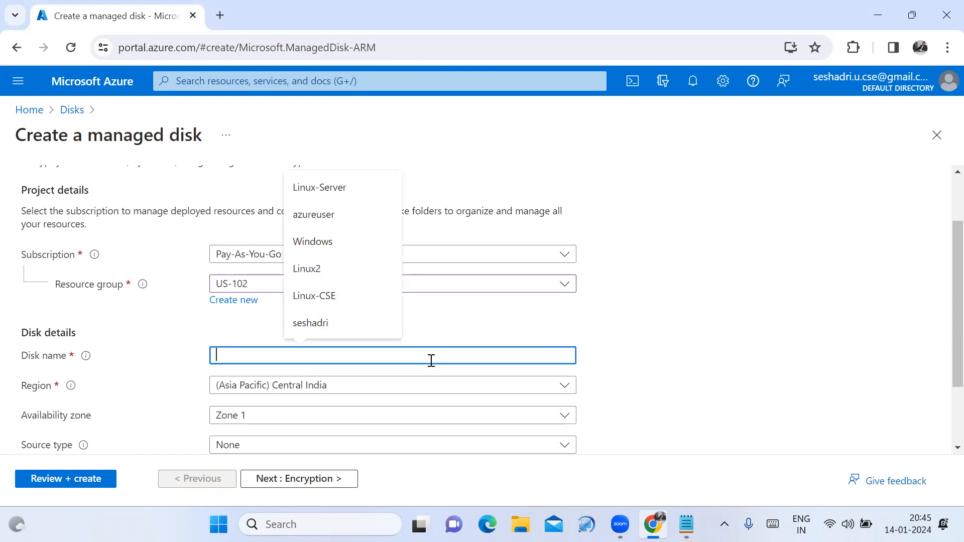
{"action": "type", "text": "Sna"}
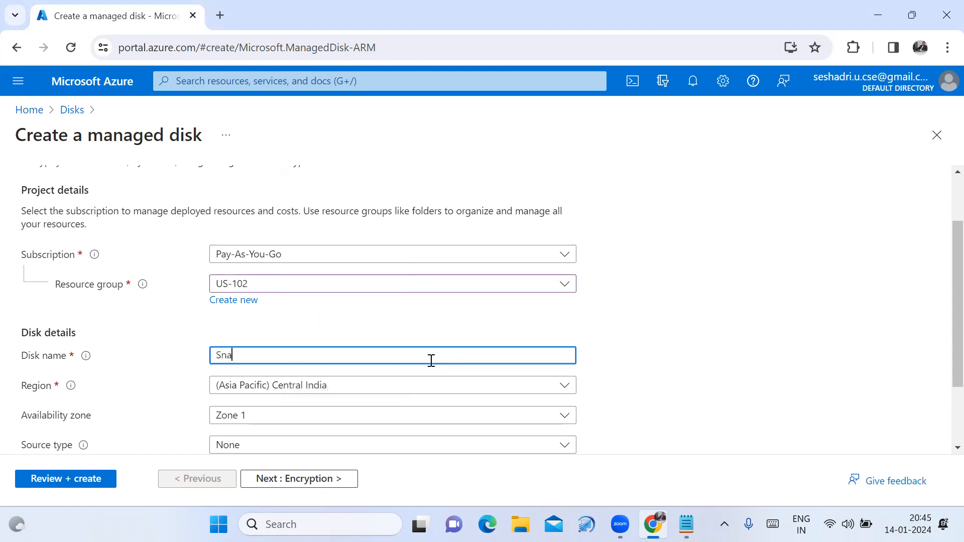
{"action": "type", "text": "pLinuxDisk"}
- Set the new disk's size to 32 GiB (P4) on Premium SSD locally-redundant storage
{"action": "scroll", "coordinate": [630, 354], "scroll_direction": "down", "scroll_amount": 2}
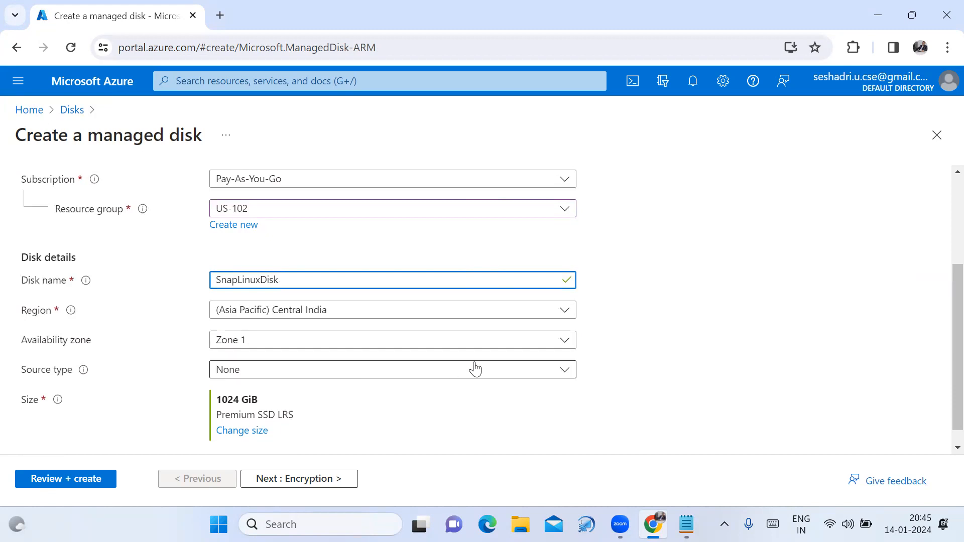
{"action": "scroll", "coordinate": [623, 369], "scroll_direction": "down", "scroll_amount": 1}
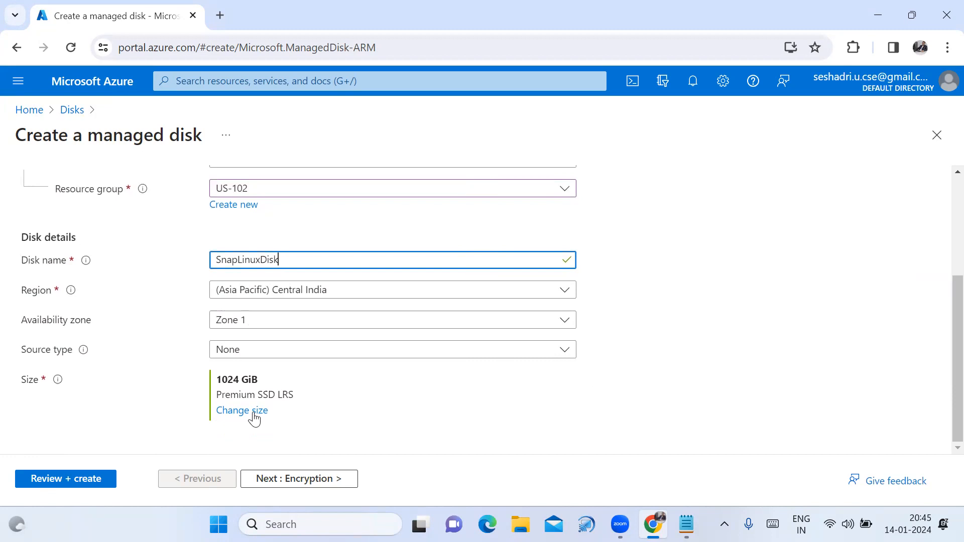
{"action": "left_click", "coordinate": [255, 419]}
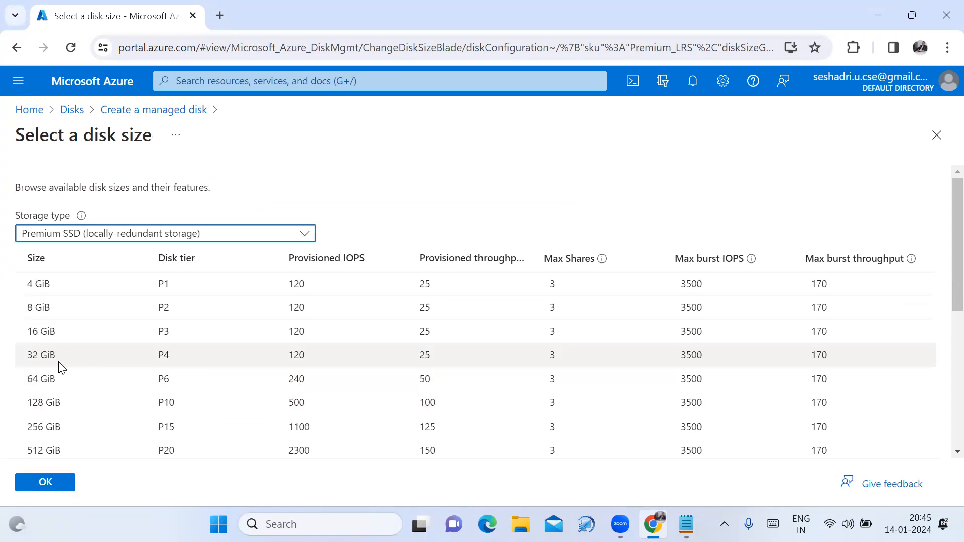
{"action": "left_click", "coordinate": [59, 363]}
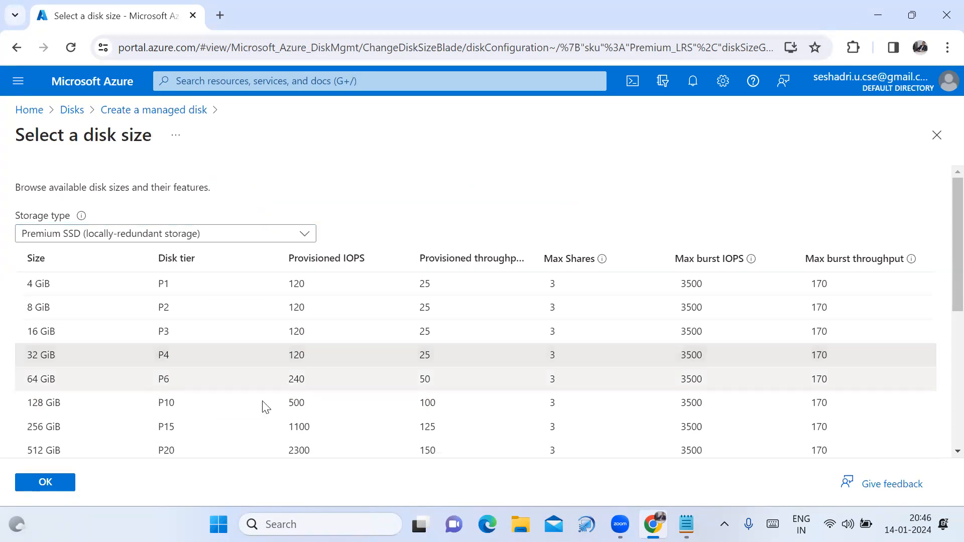
{"action": "scroll", "coordinate": [525, 461], "scroll_direction": "down", "scroll_amount": 6}
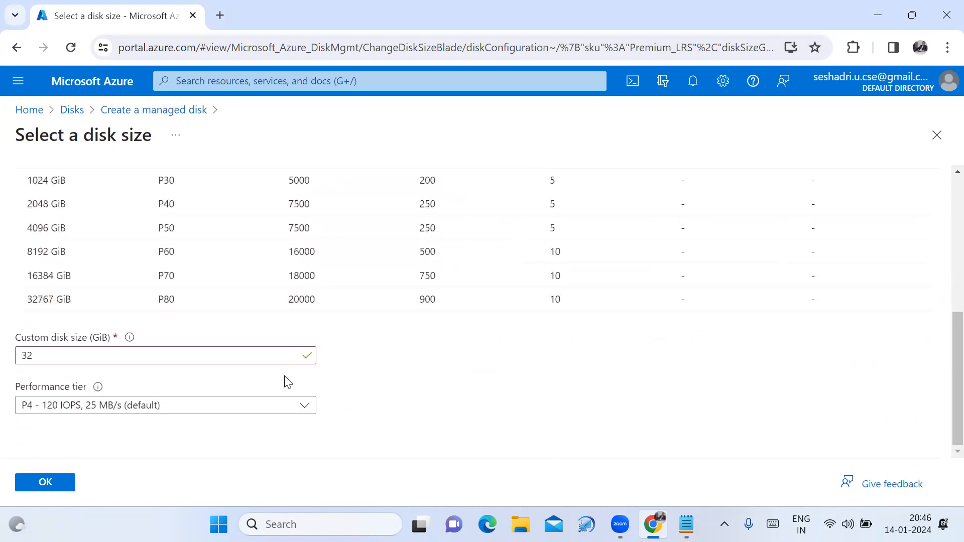
{"action": "scroll", "coordinate": [264, 386], "scroll_direction": "up", "scroll_amount": 1}
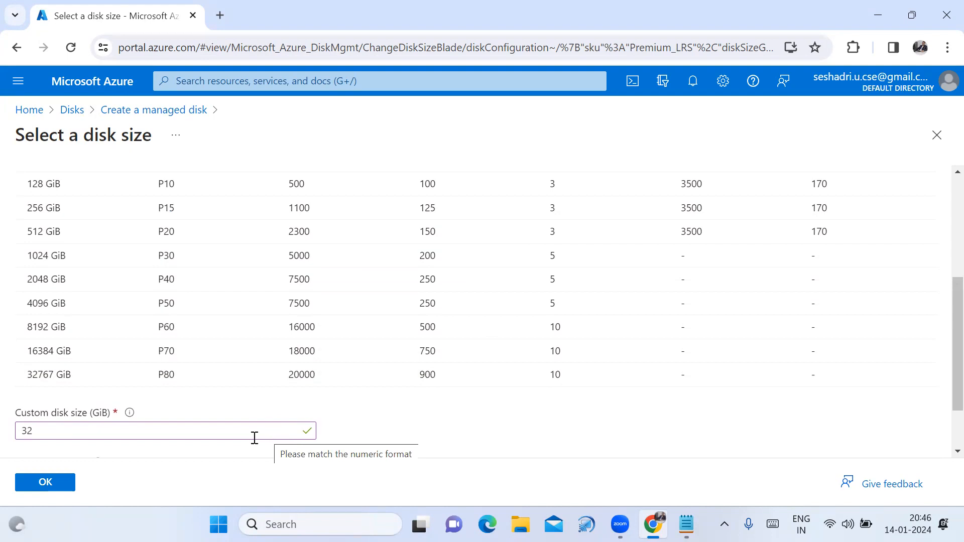
{"action": "left_click", "coordinate": [35, 474]}
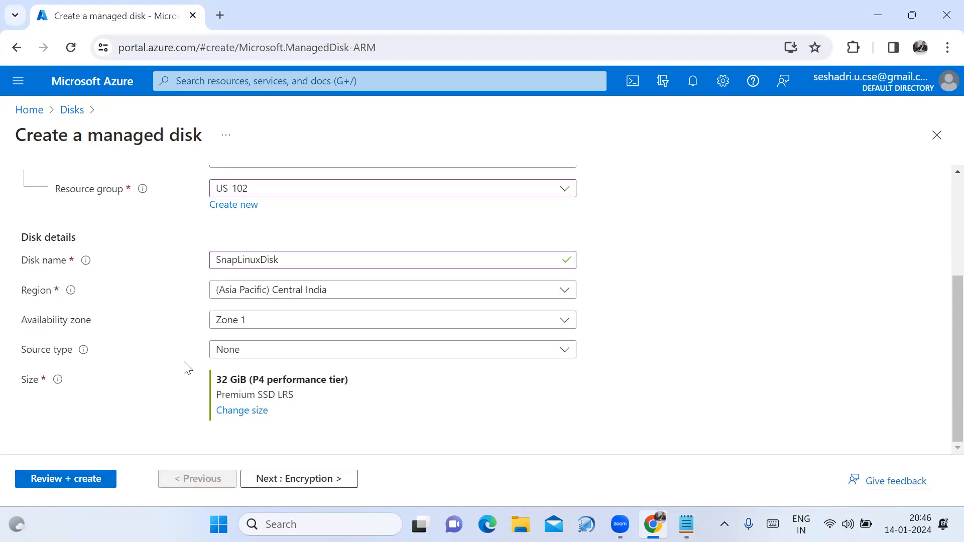
- Set the managed disk's source type to Snapshot
{"action": "left_click", "coordinate": [565, 351]}
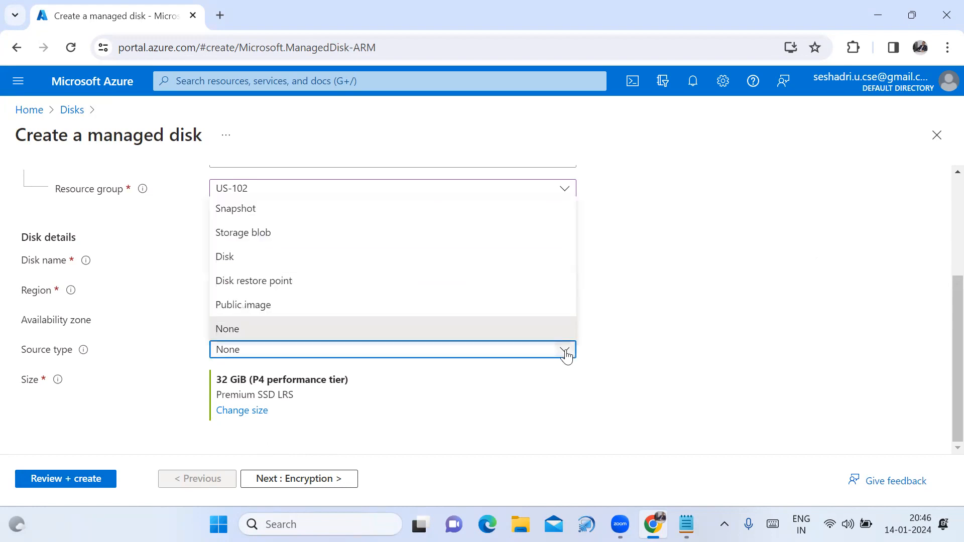
{"action": "left_click", "coordinate": [269, 211]}
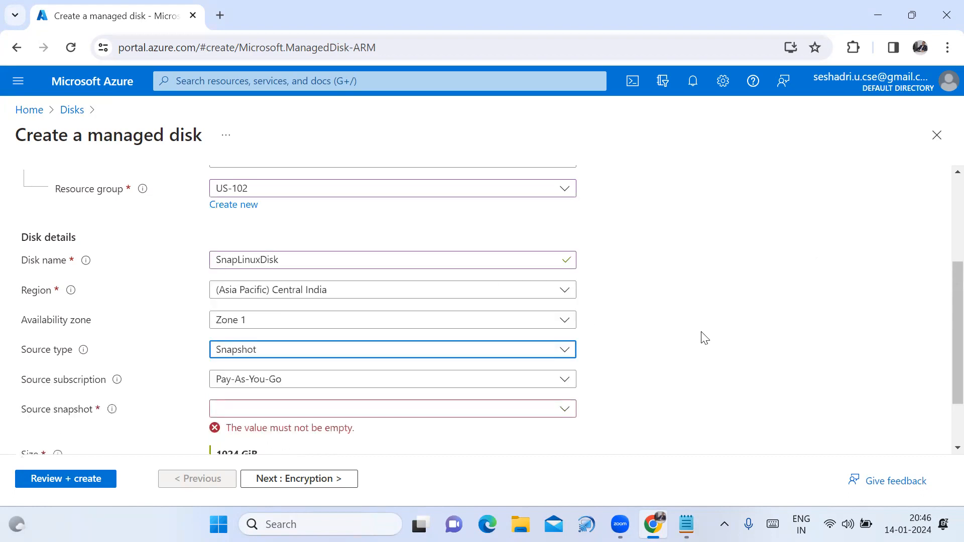
- Select SnapLinux as the source snapshot, then review and create the managed disk
{"action": "scroll", "coordinate": [635, 387], "scroll_direction": "down", "scroll_amount": 2}
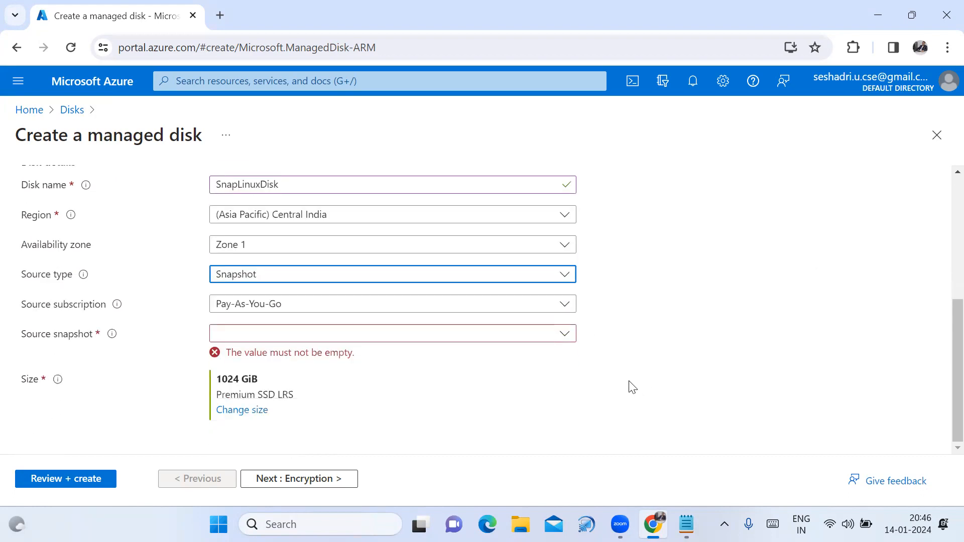
{"action": "left_click", "coordinate": [569, 336]}
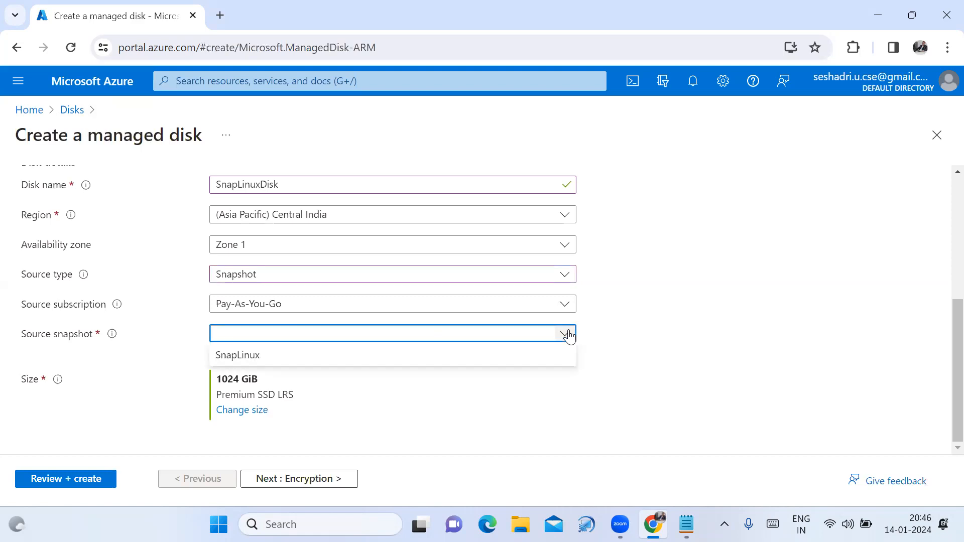
{"action": "left_click", "coordinate": [392, 355]}
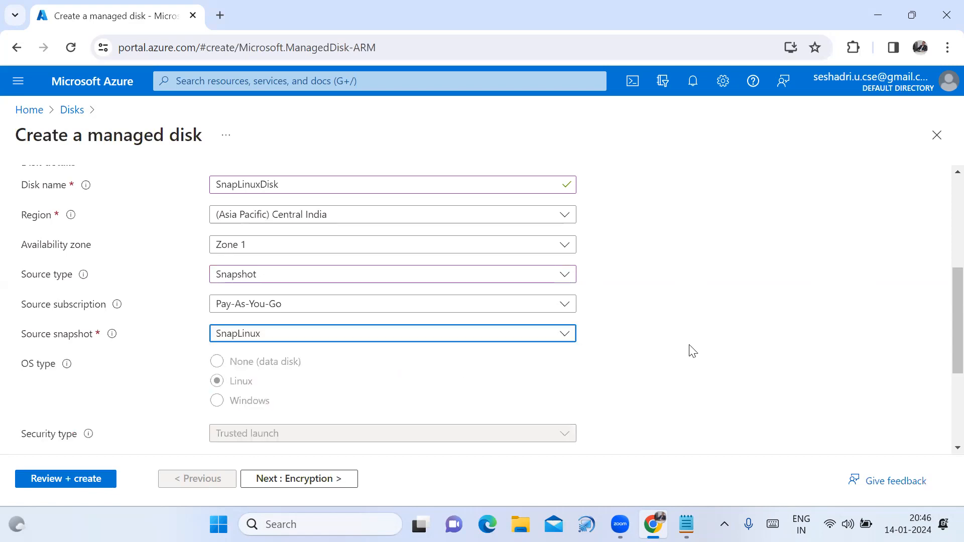
{"action": "scroll", "coordinate": [692, 350], "scroll_direction": "down", "scroll_amount": 4}
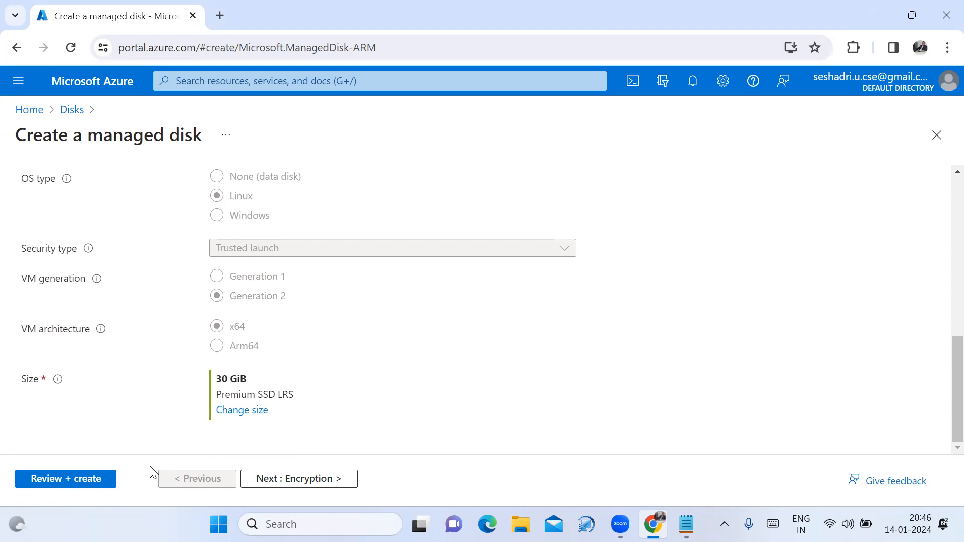
{"action": "left_click", "coordinate": [101, 483]}
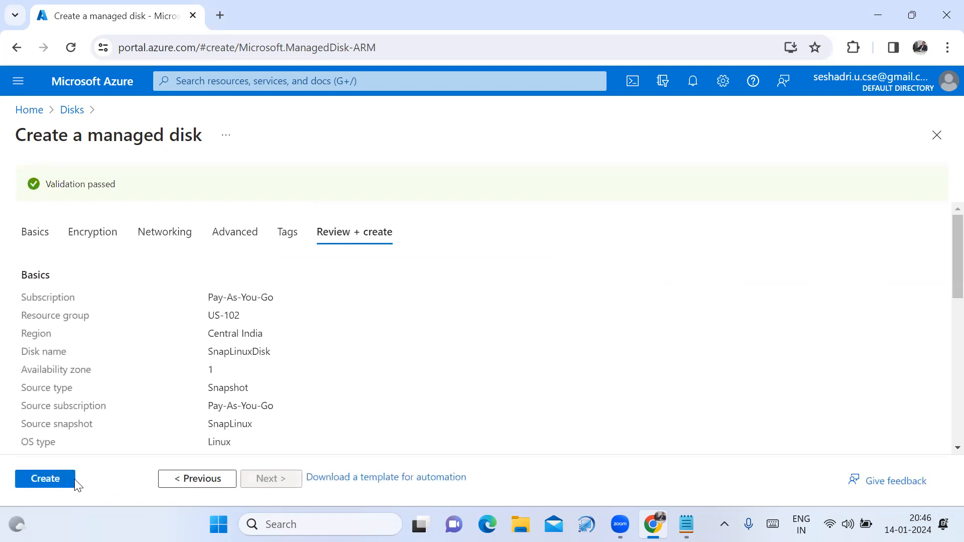
{"action": "left_click", "coordinate": [64, 480]}
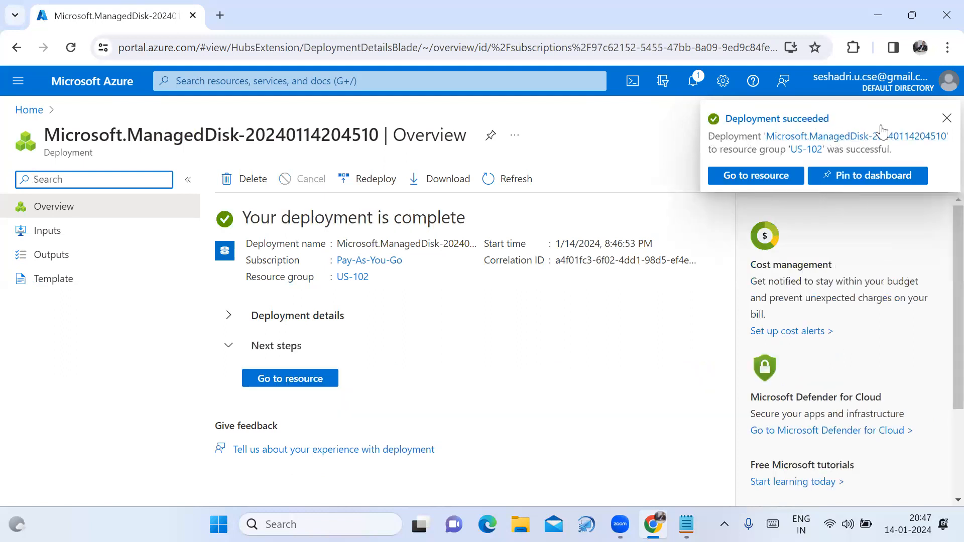
{"action": "left_click", "coordinate": [944, 119]}
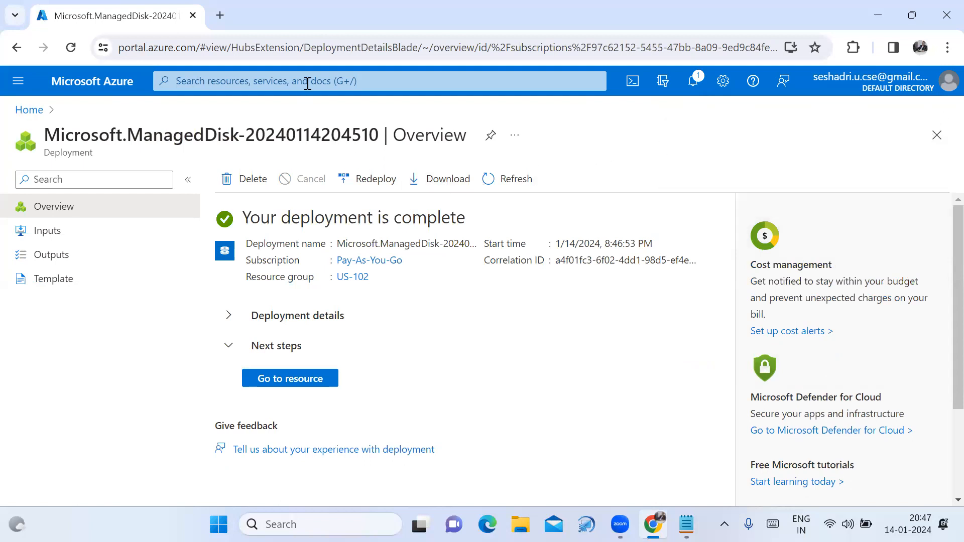
- Search for the Disks service, open it and reload the disk list
{"action": "left_click", "coordinate": [308, 83]}
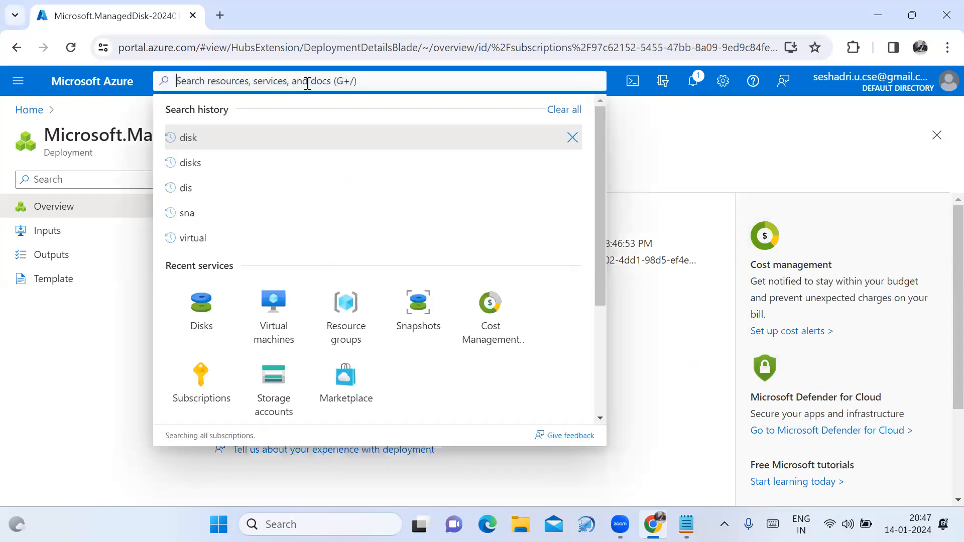
{"action": "type", "text": "dis"}
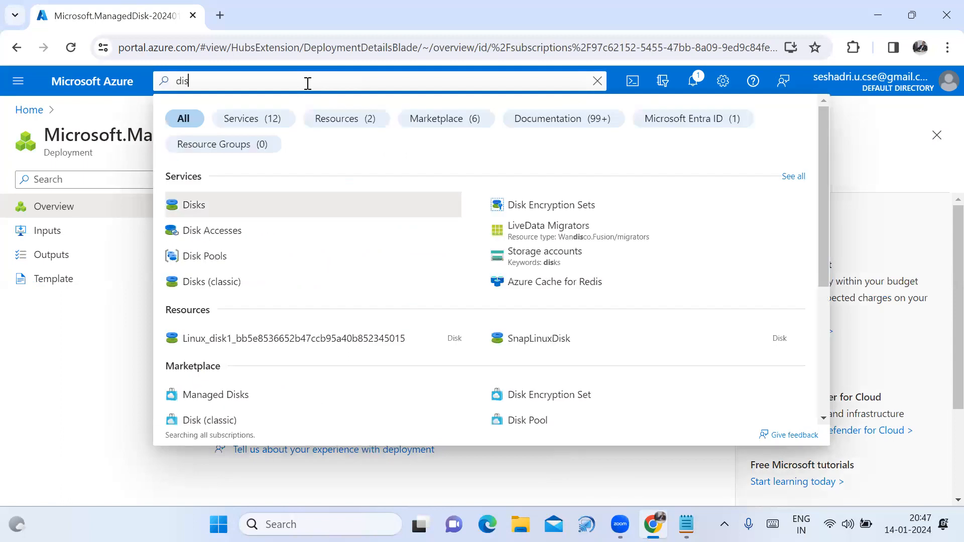
{"action": "left_click", "coordinate": [224, 207]}
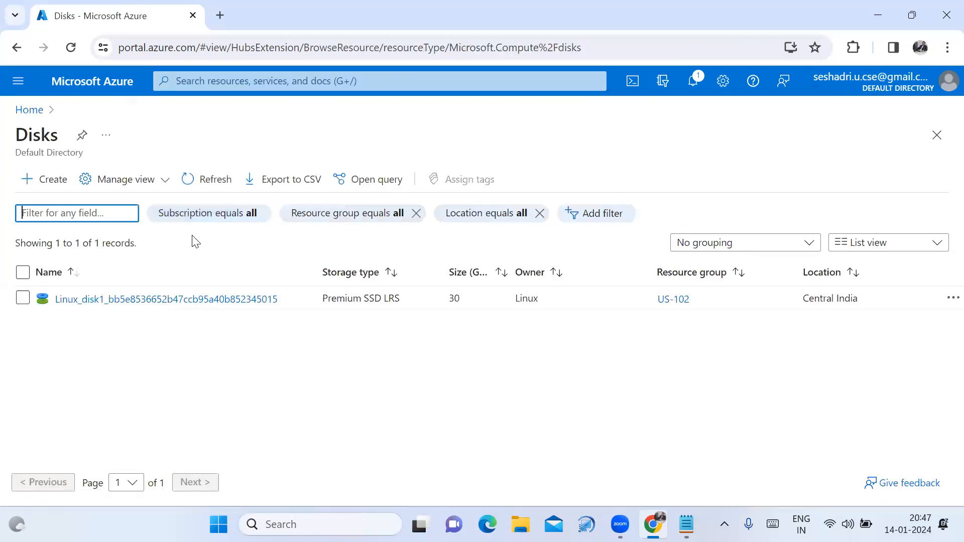
{"action": "left_click", "coordinate": [71, 47]}
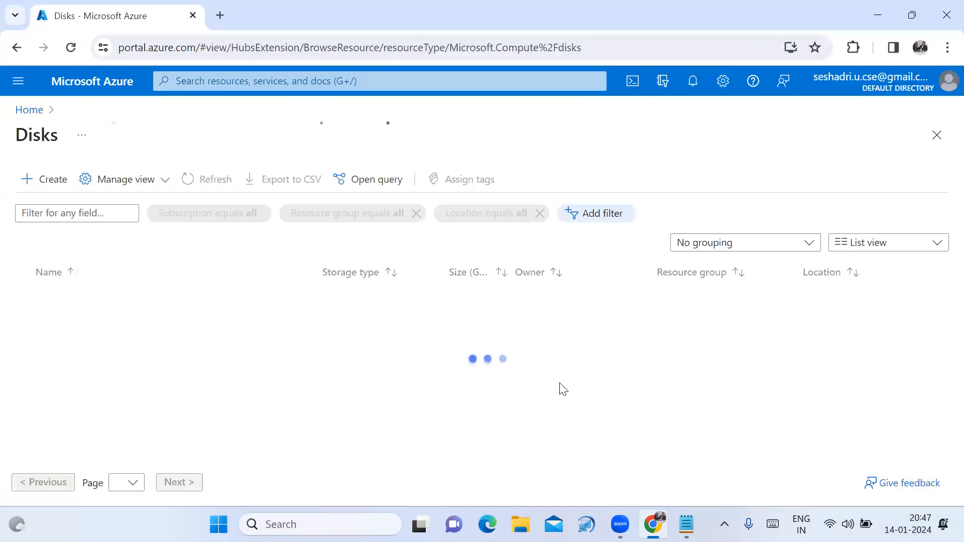
{"action": "left_click", "coordinate": [639, 29]}
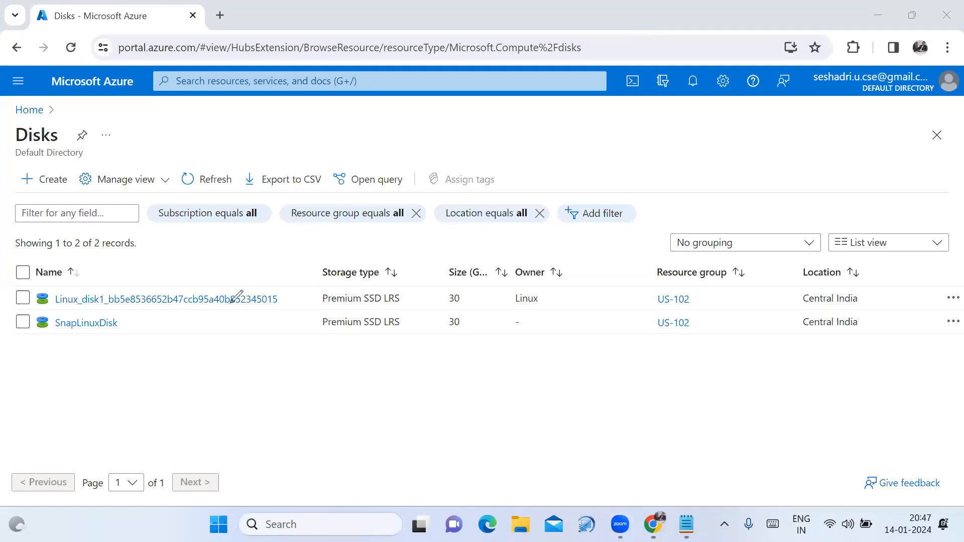
{"action": "left_click_drag", "start_coordinate": [214, 326], "coordinate": [290, 310]}
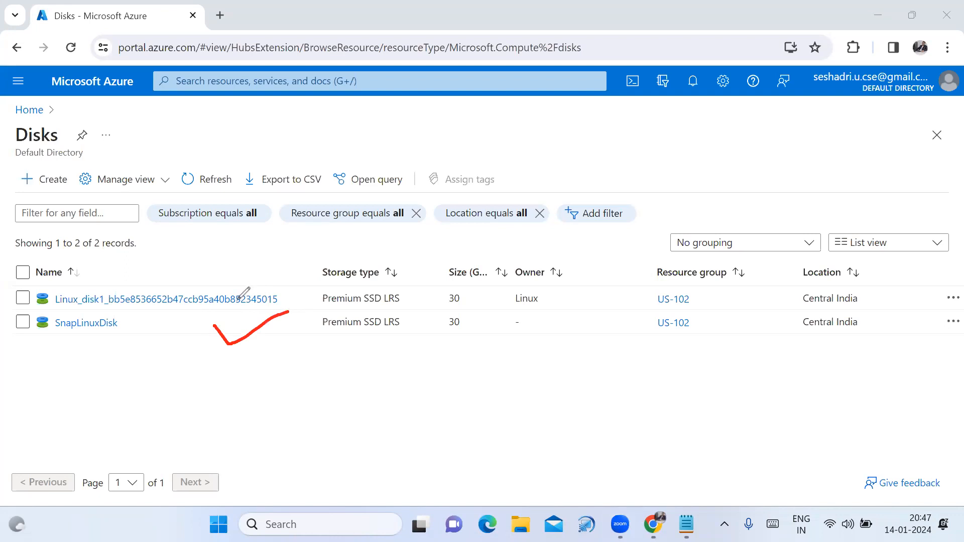
{"action": "left_click_drag", "start_coordinate": [237, 300], "coordinate": [303, 269]}
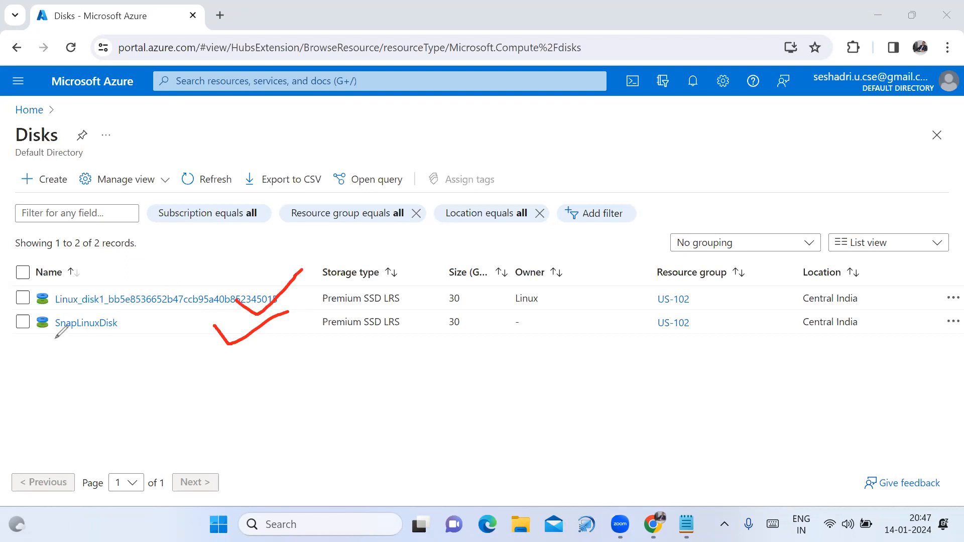
{"action": "left_click", "coordinate": [56, 354]}
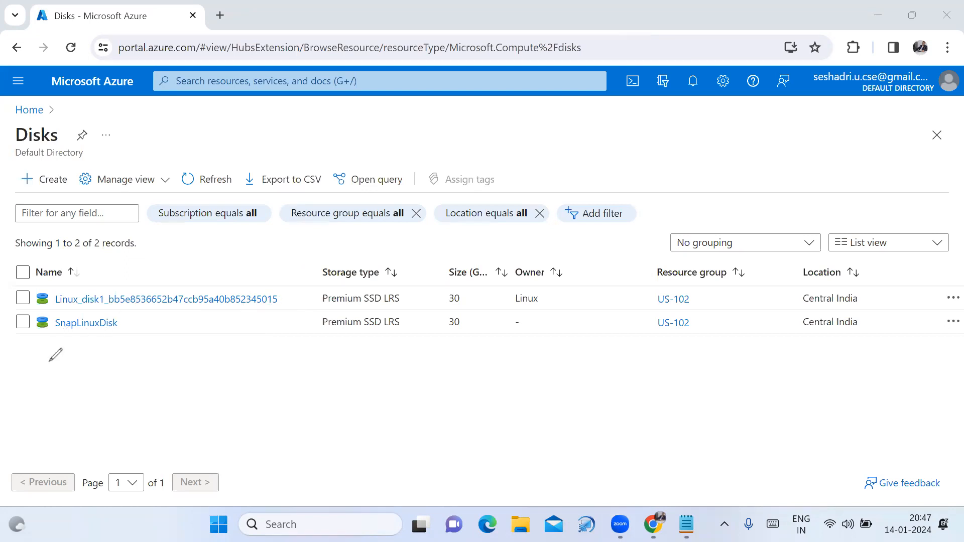
- Open the Linux VM's original OS disk and check whether its overview offers VM creation
{"action": "left_click", "coordinate": [161, 301]}
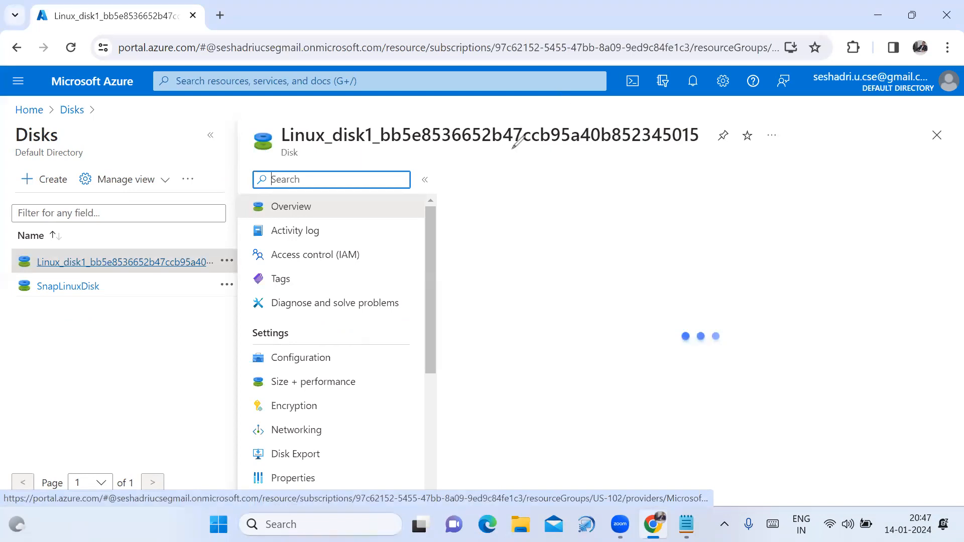
{"action": "left_click_drag", "start_coordinate": [550, 170], "coordinate": [538, 155]}
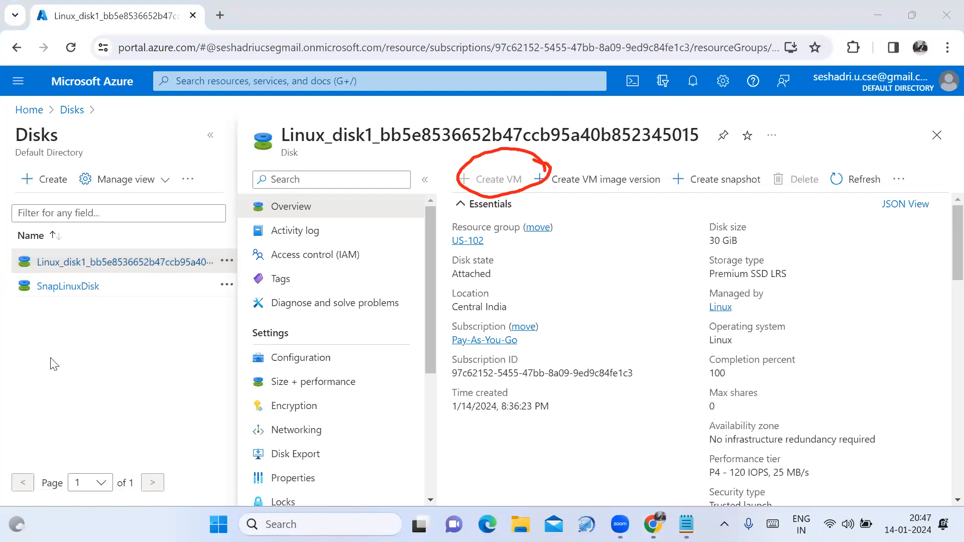
- Open SnapLinuxDisk and start creating a virtual machine from it
{"action": "left_click", "coordinate": [79, 290]}
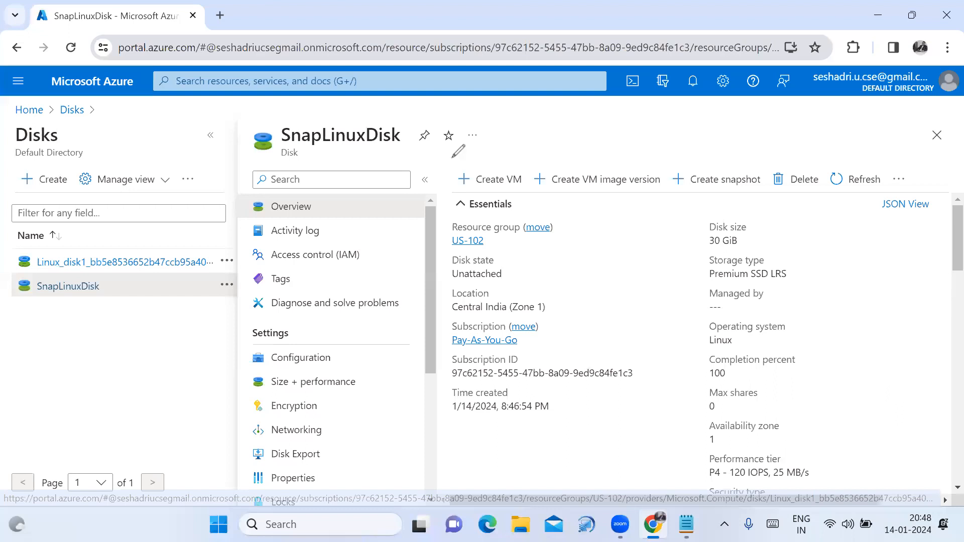
{"action": "mouse_move", "coordinate": [527, 149]}
{"action": "left_mouse_down"}
{"action": "mouse_move", "coordinate": [535, 187]}
{"action": "mouse_move", "coordinate": [531, 150]}
{"action": "left_mouse_up"}
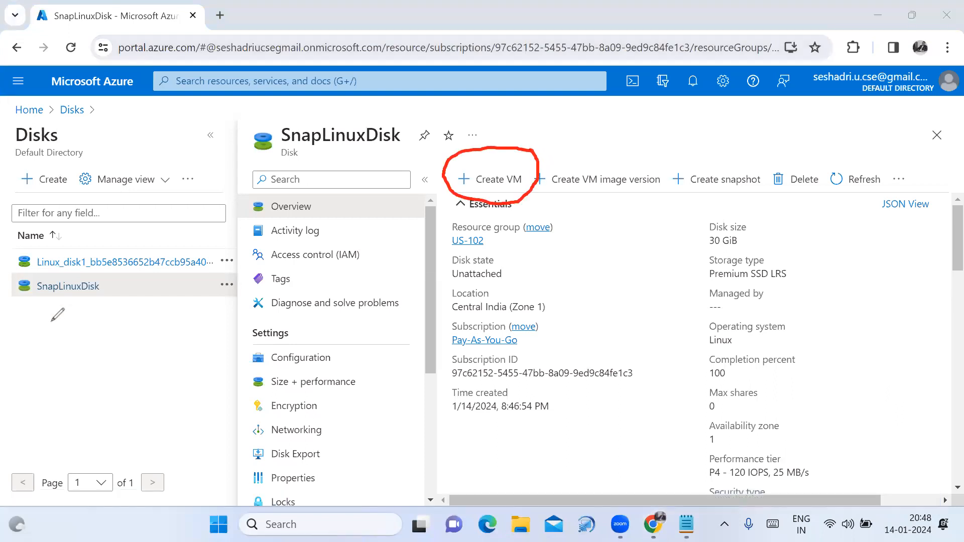
{"action": "left_click", "coordinate": [51, 448]}
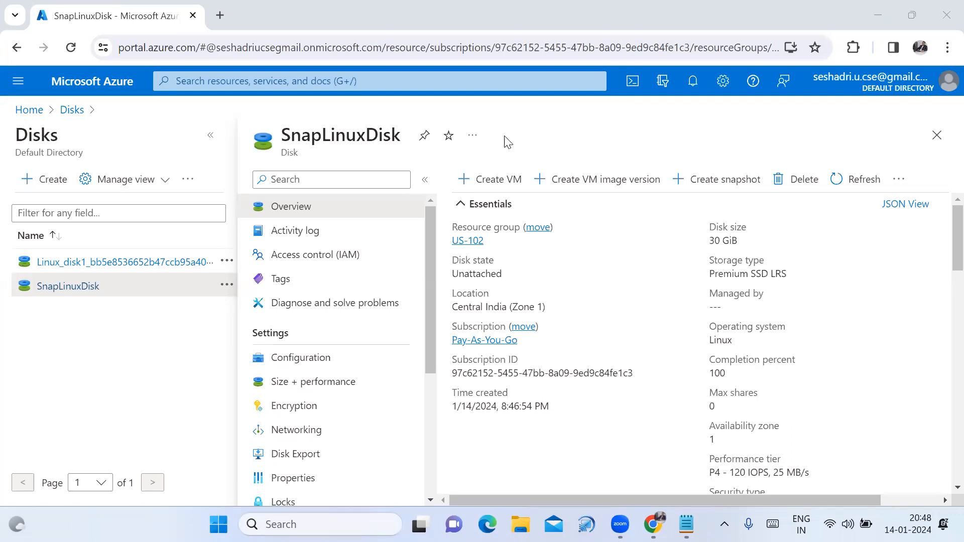
{"action": "left_click", "coordinate": [515, 187]}
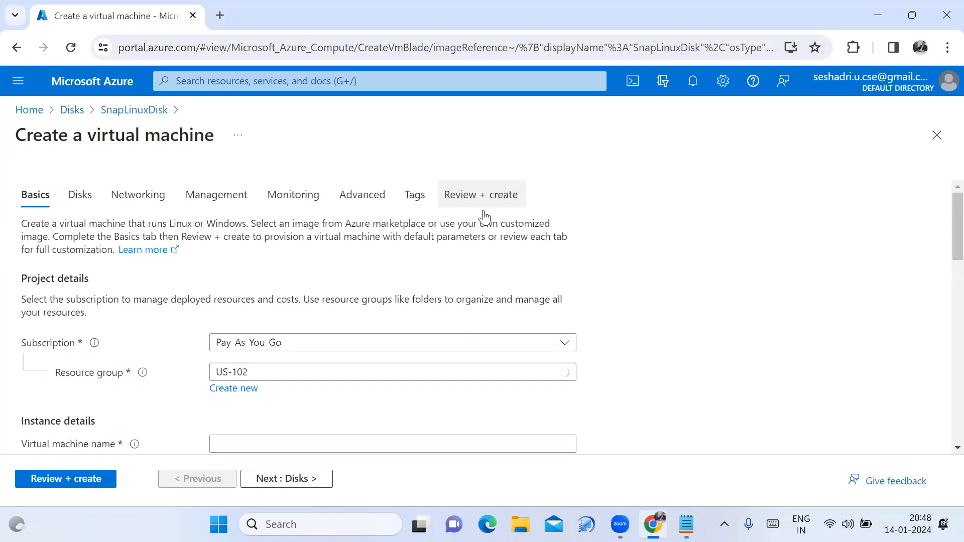
- Name the new virtual machine SnapLinux-VM
{"action": "scroll", "coordinate": [462, 387], "scroll_direction": "down", "scroll_amount": 2}
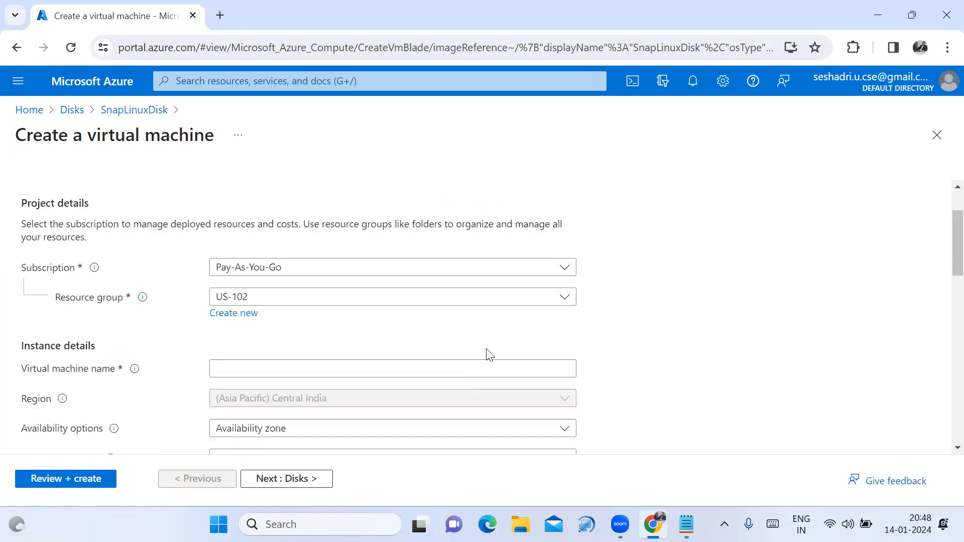
{"action": "scroll", "coordinate": [496, 342], "scroll_direction": "down", "scroll_amount": 2}
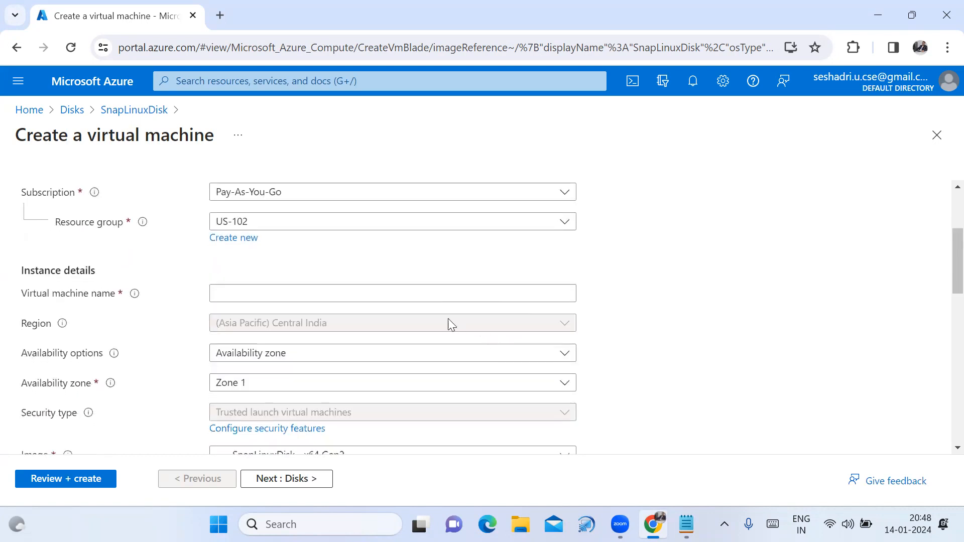
{"action": "left_click", "coordinate": [422, 290]}
{"action": "type", "text": "S"}
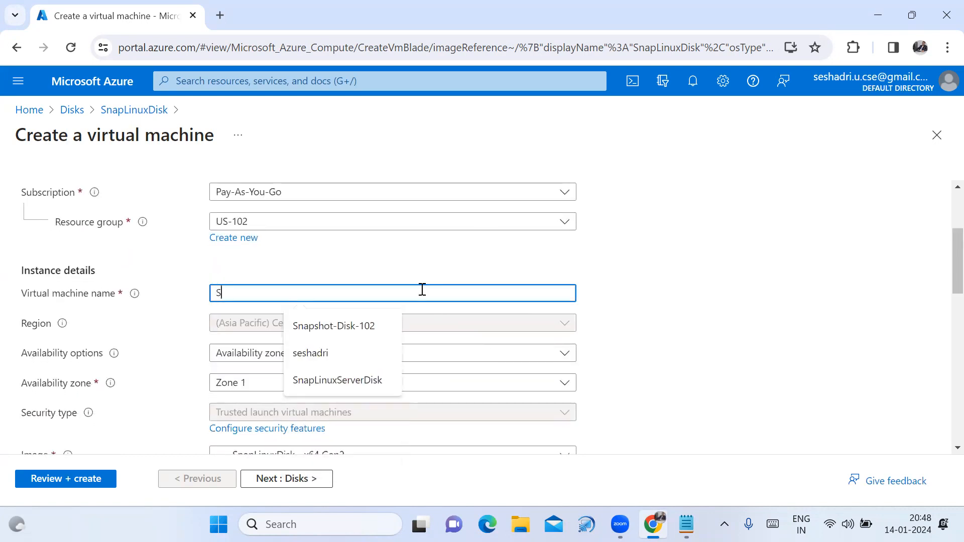
{"action": "type", "text": "napLin"}
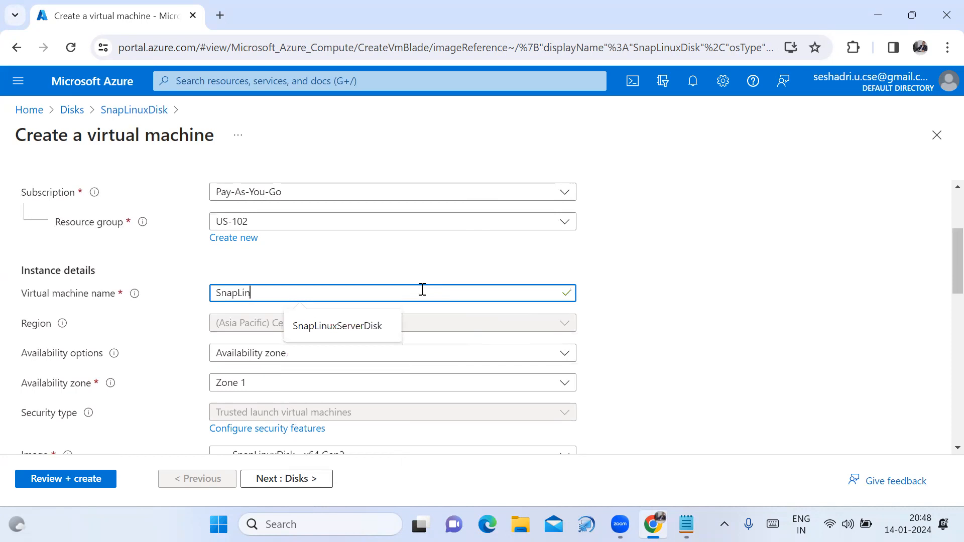
{"action": "type", "text": "ux-VM"}
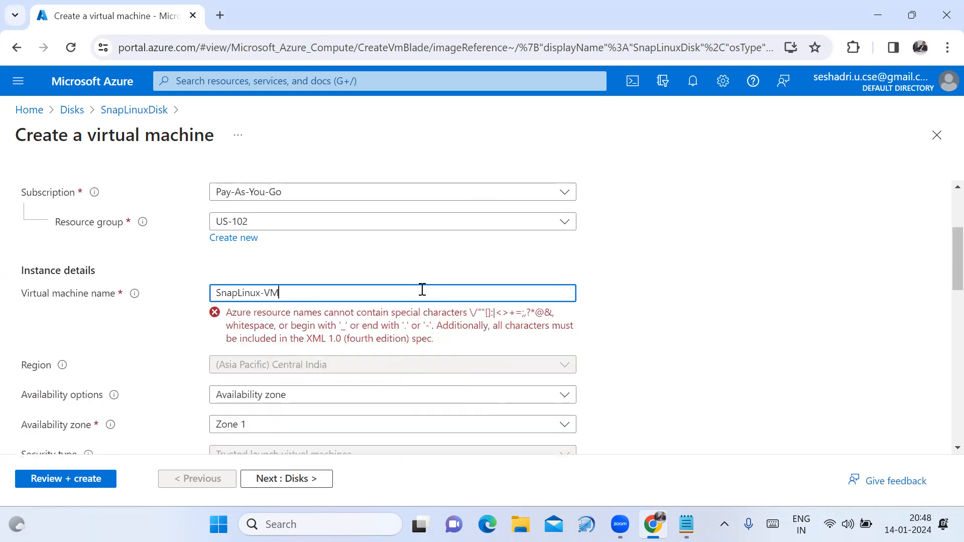
- Set the new virtual machine's license type to Other
{"action": "scroll", "coordinate": [550, 331], "scroll_direction": "down", "scroll_amount": 1}
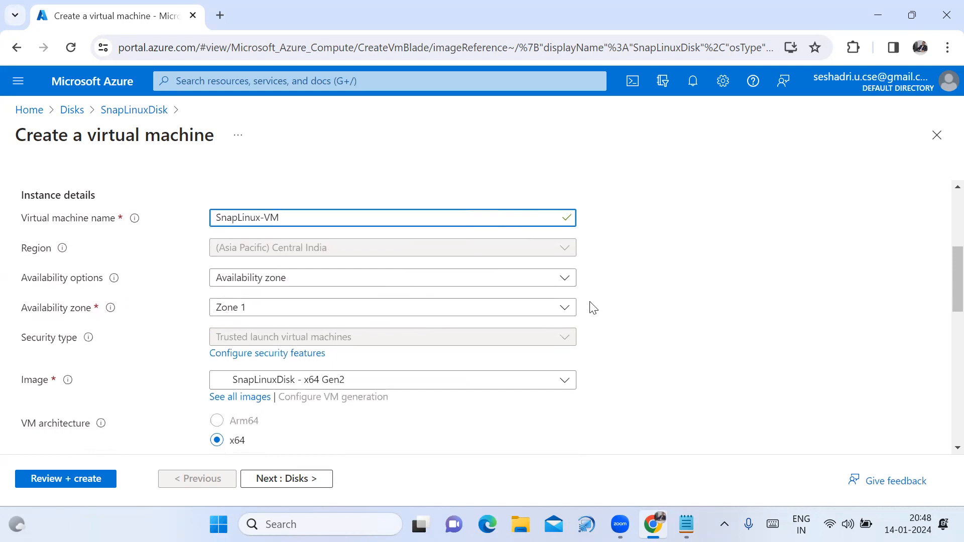
{"action": "scroll", "coordinate": [632, 354], "scroll_direction": "down", "scroll_amount": 1}
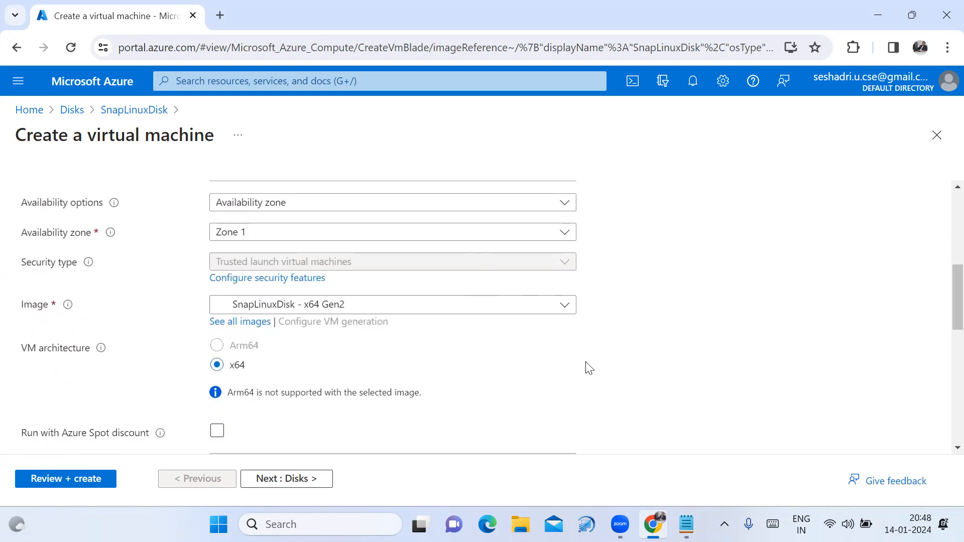
{"action": "left_click", "coordinate": [288, 150]}
{"action": "left_click_drag", "start_coordinate": [586, 305], "coordinate": [586, 307]}
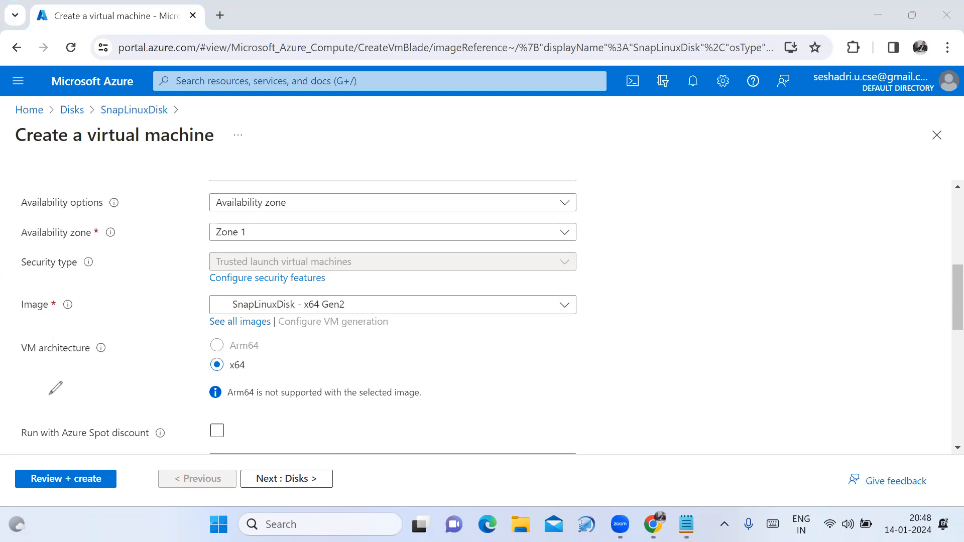
{"action": "scroll", "coordinate": [439, 338], "scroll_direction": "down", "scroll_amount": 3}
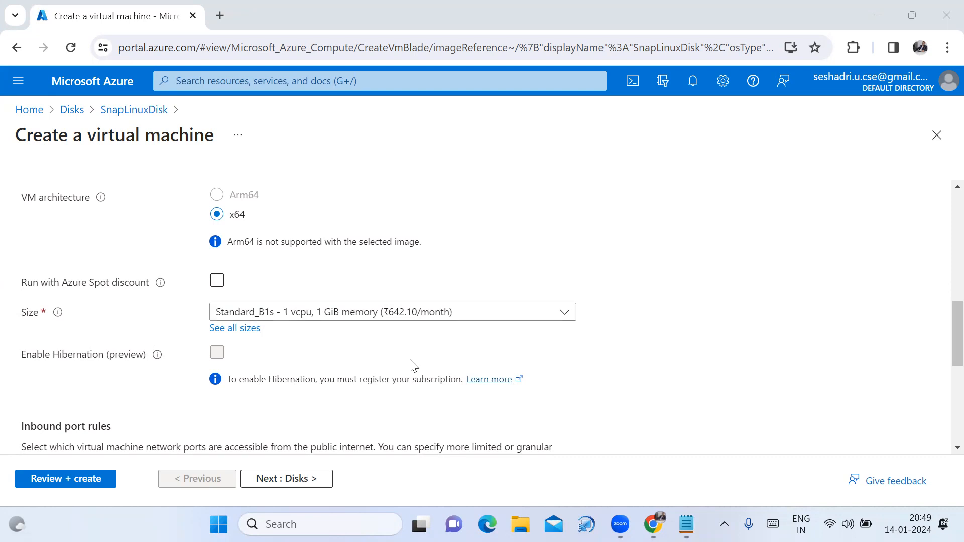
{"action": "scroll", "coordinate": [453, 360], "scroll_direction": "down", "scroll_amount": 1}
{"action": "scroll", "coordinate": [451, 355], "scroll_direction": "down", "scroll_amount": 5}
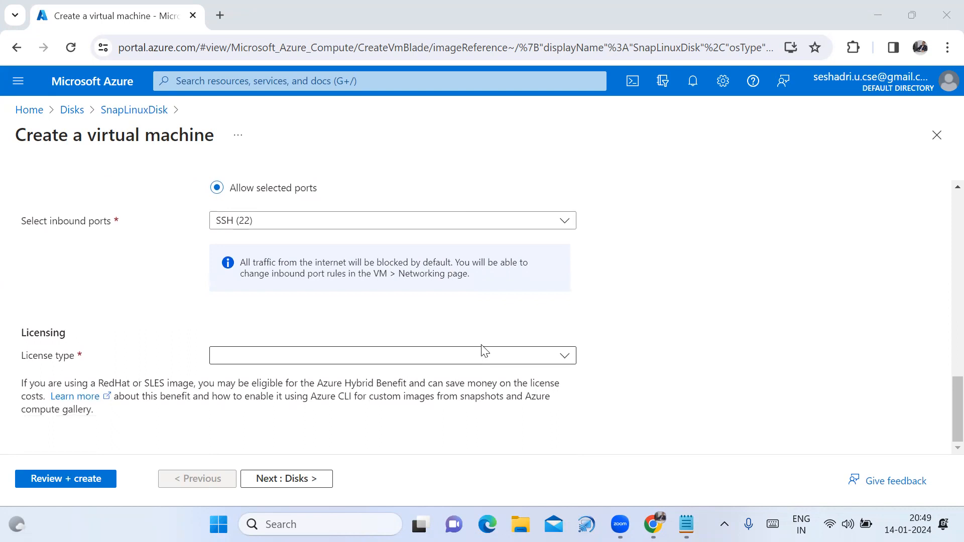
{"action": "left_click", "coordinate": [564, 356]}
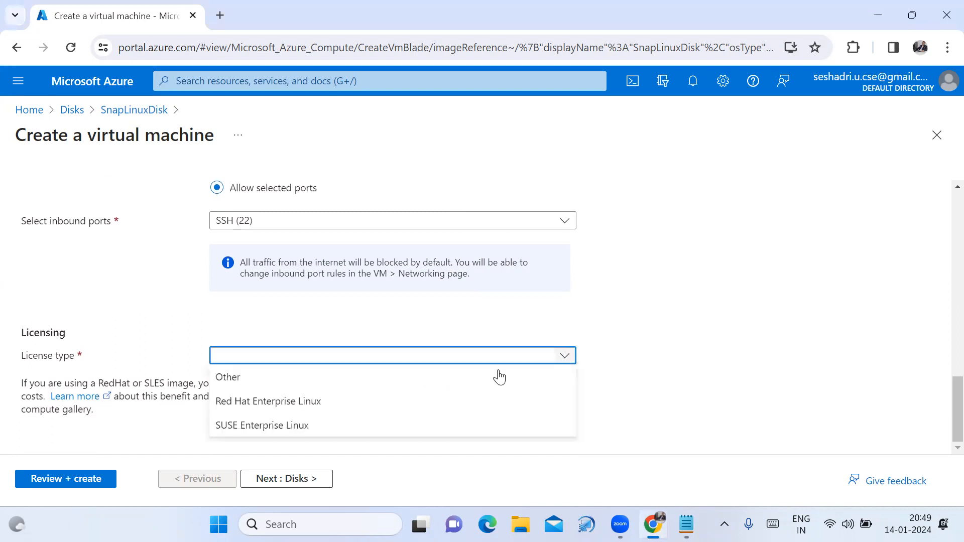
{"action": "left_click", "coordinate": [400, 384]}
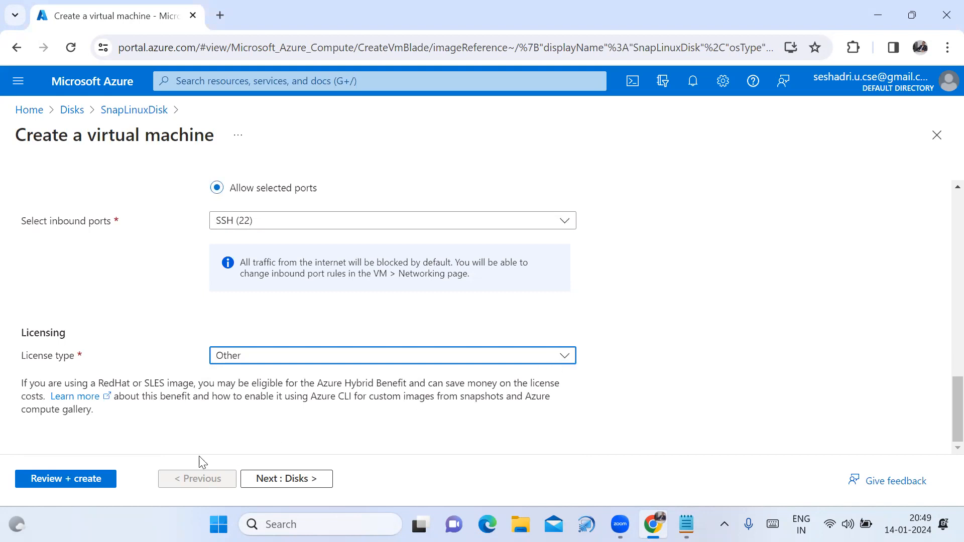
- Review and create the virtual machine, then dismiss the deployment notification
{"action": "left_click", "coordinate": [86, 480]}
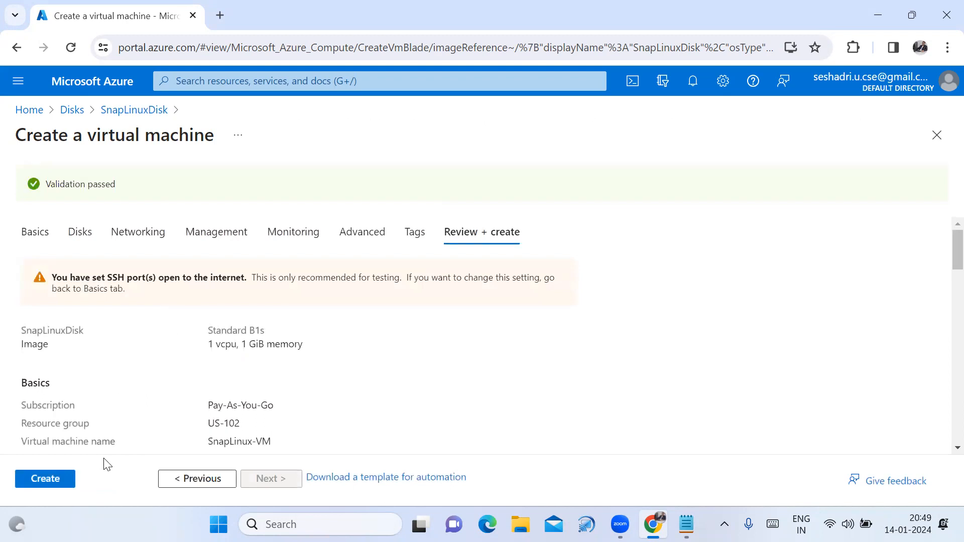
{"action": "left_click", "coordinate": [68, 481]}
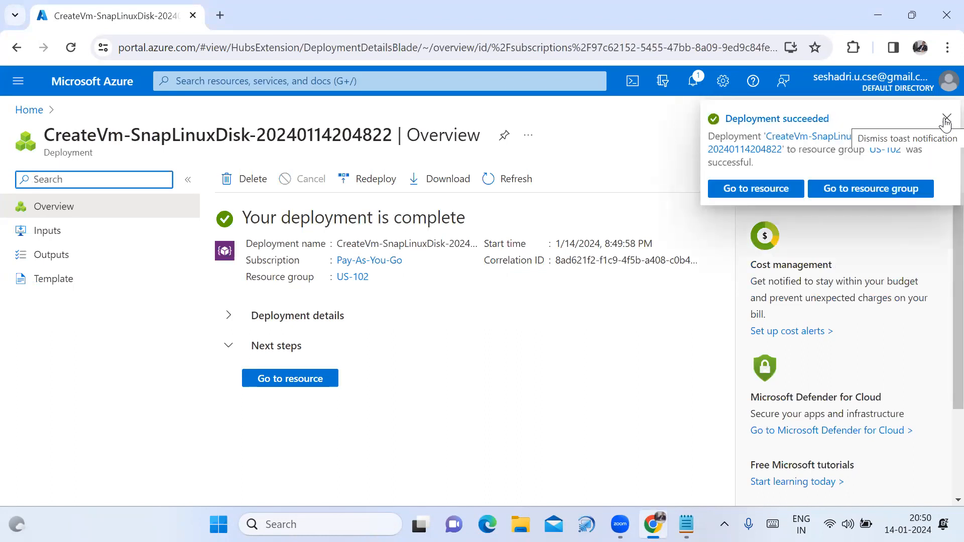
{"action": "left_click", "coordinate": [946, 120]}
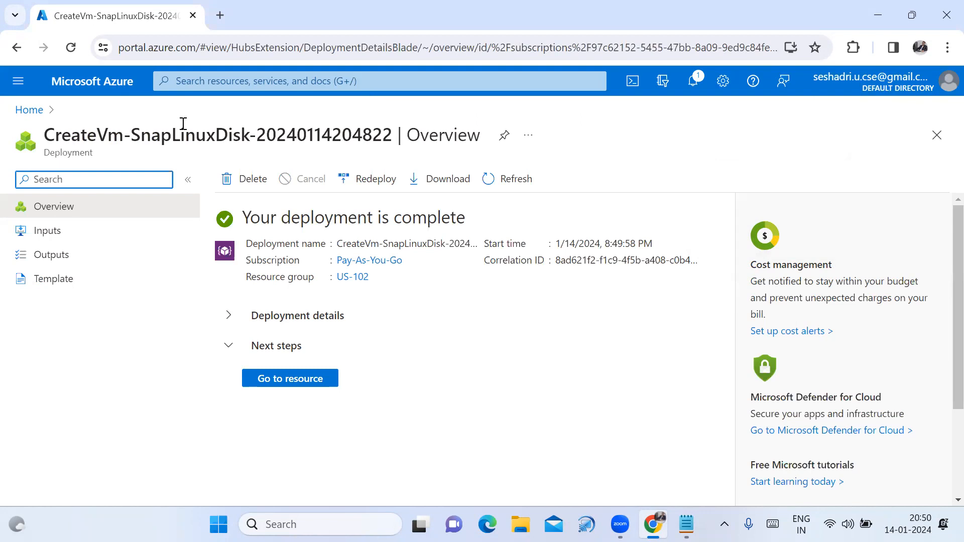
- Return to the portal home page and open the virtual machines list to check for SnapLinux-VM
{"action": "left_click", "coordinate": [31, 110]}
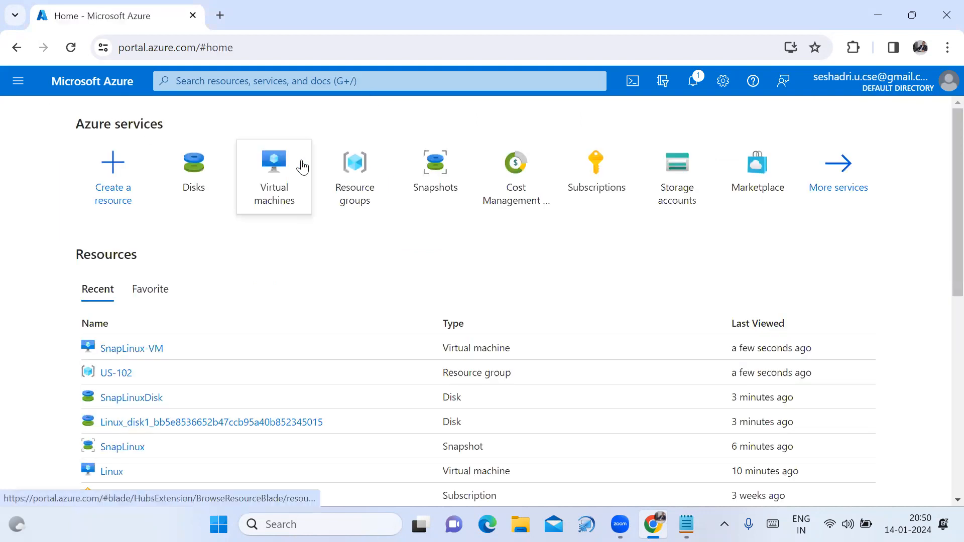
{"action": "left_click", "coordinate": [275, 175]}
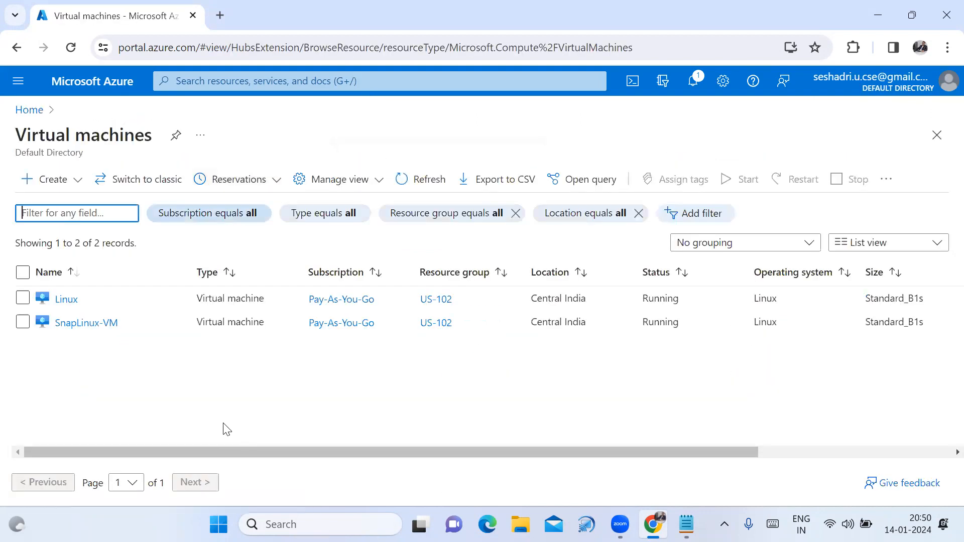
{"action": "left_click", "coordinate": [405, 66]}
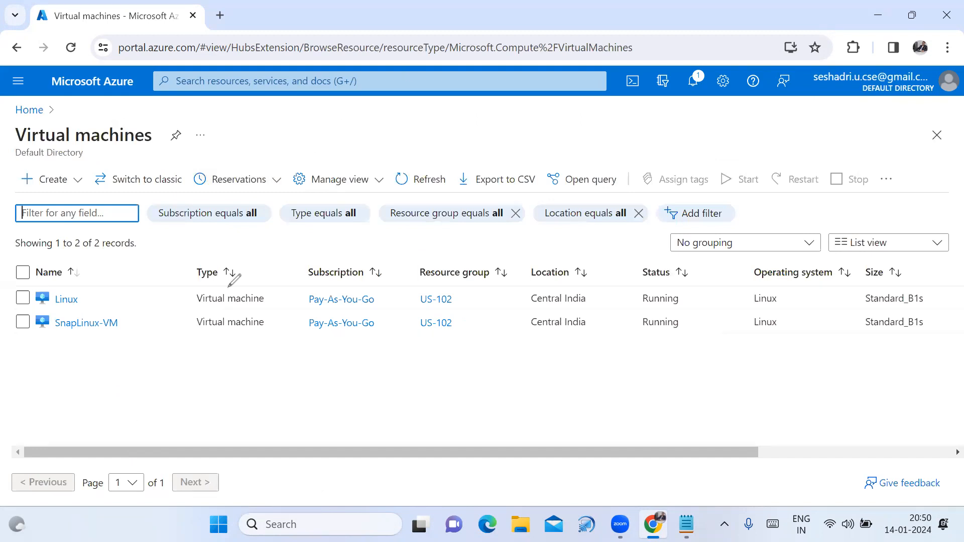
{"action": "left_click_drag", "start_coordinate": [132, 324], "coordinate": [202, 300]}
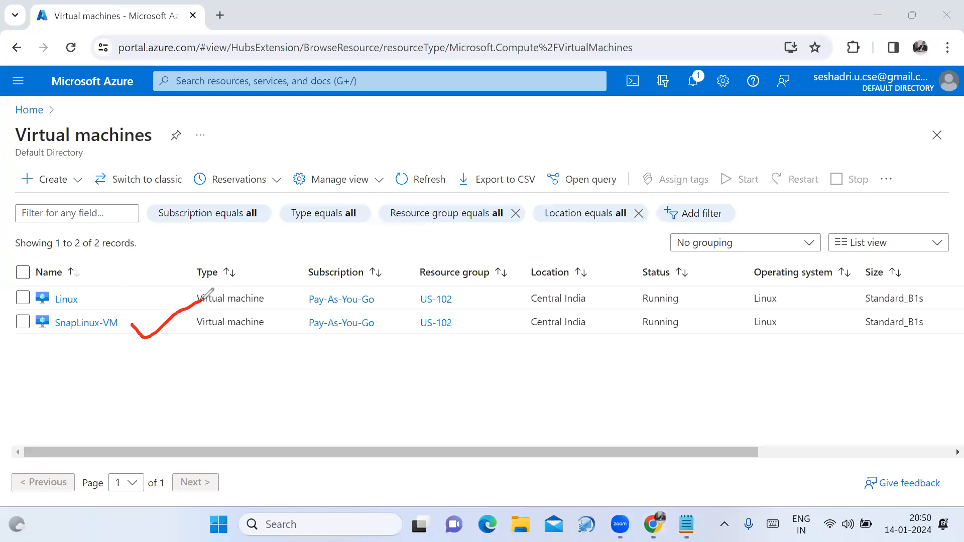